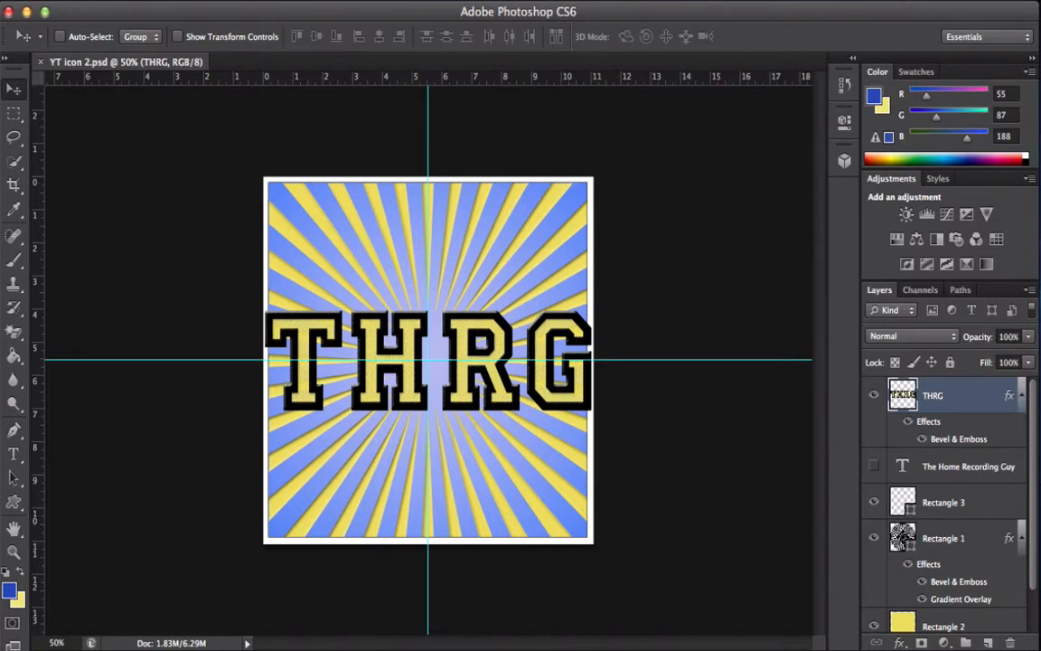
- Create a new 800 x 800 pixel document at 72 pixels/inch in 8-bit RGB Color with a white background
left_click(127, 0)
left_click(129, 7)
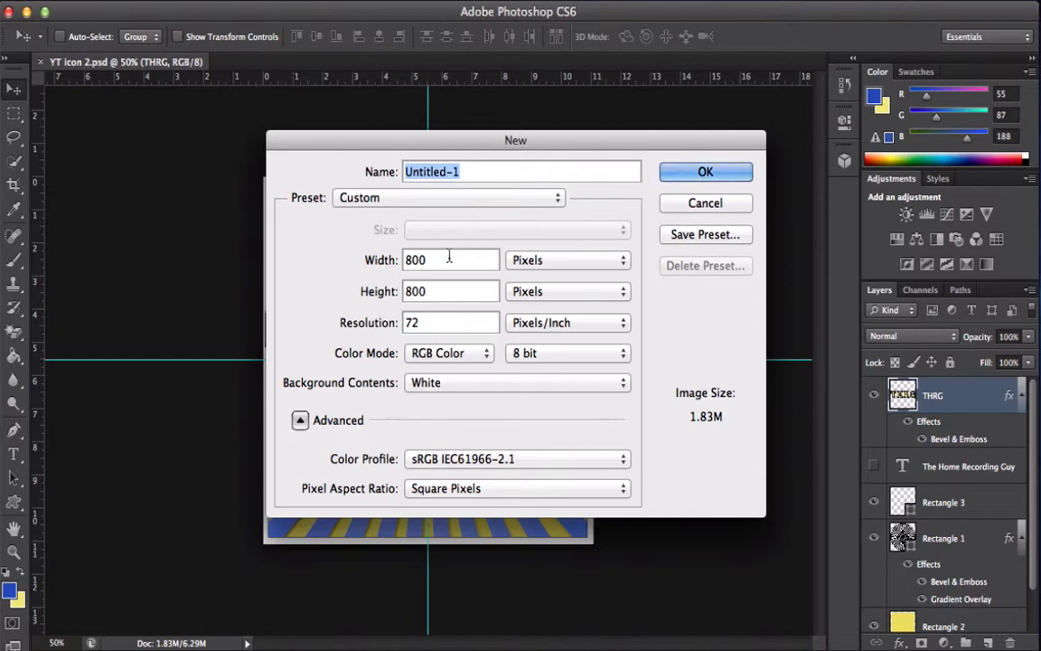
left_click(535, 269)
left_click(506, 260)
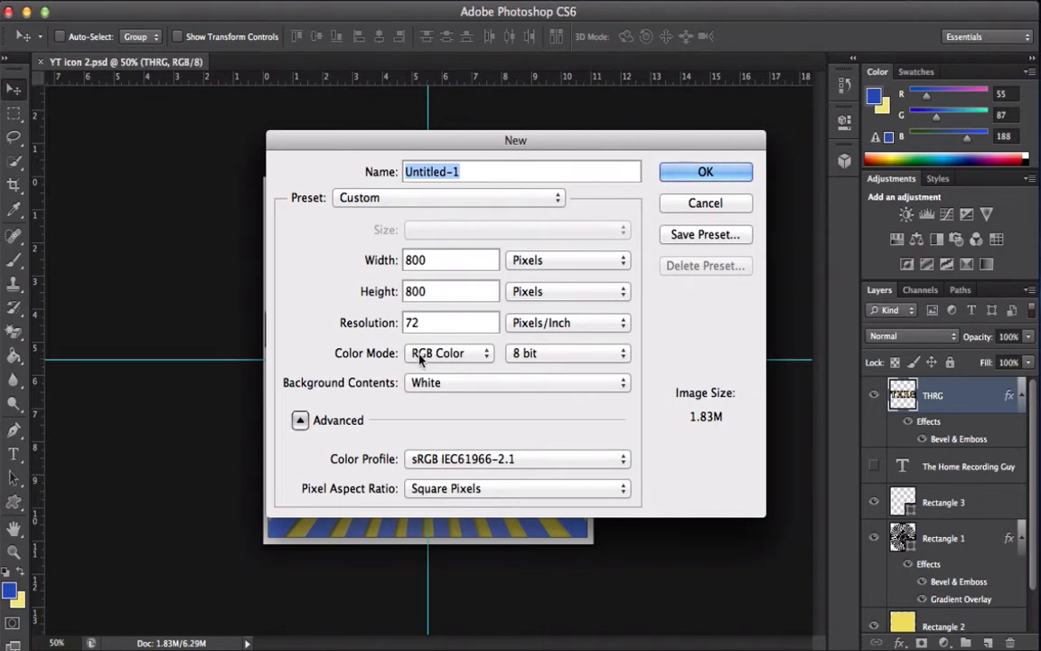
left_click(733, 174)
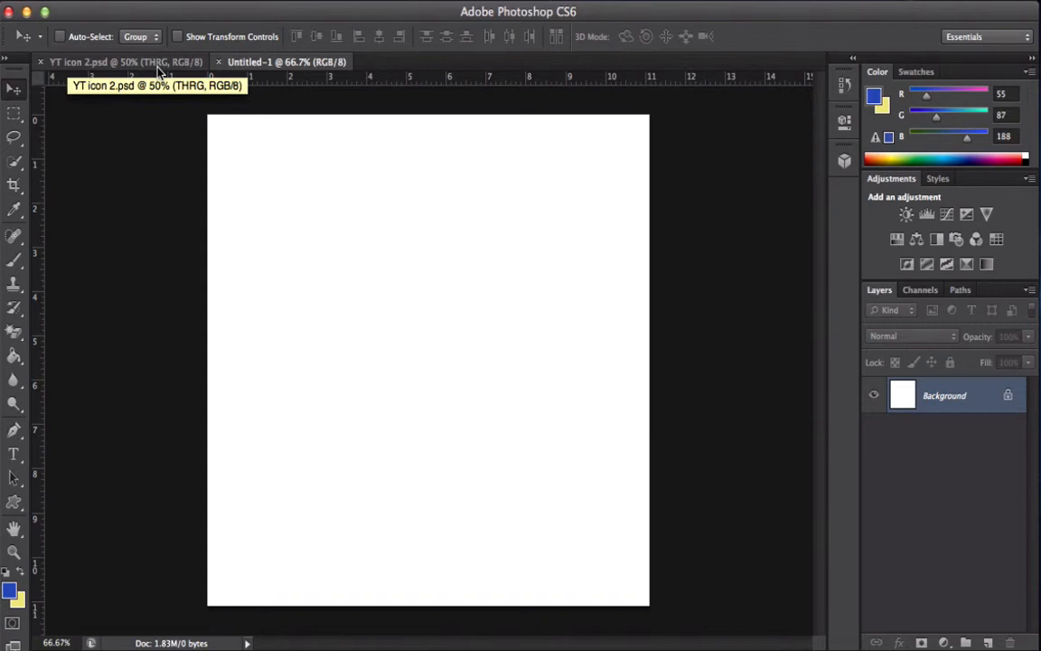
- Convert the new document's locked Background into a regular layer, keeping the default name, Normal mode and 100% opacity
left_click(185, 73)
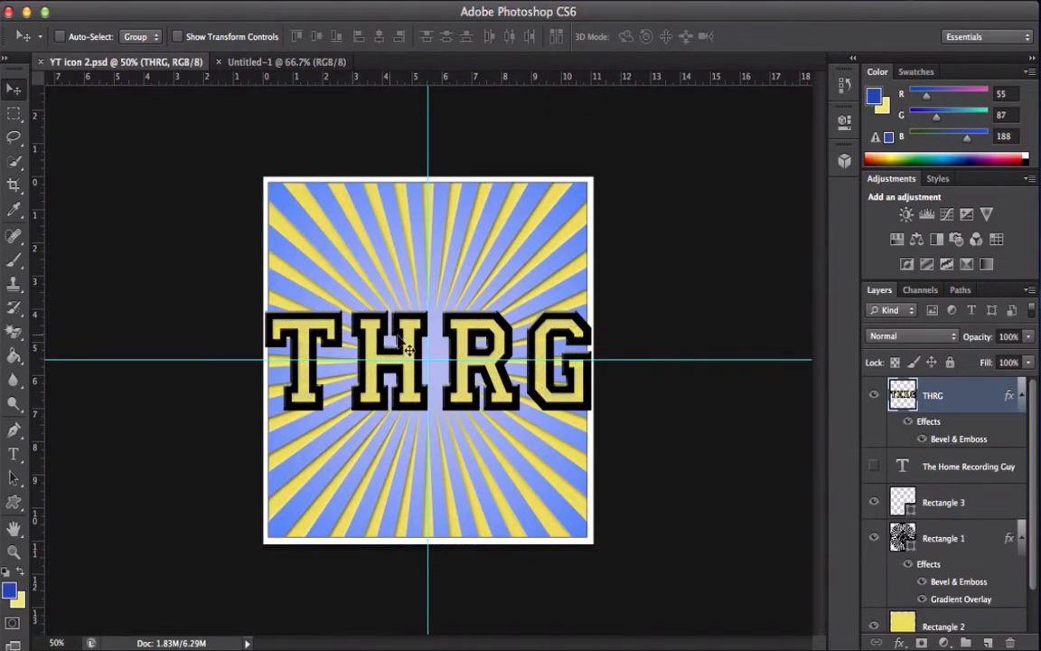
left_click(301, 67)
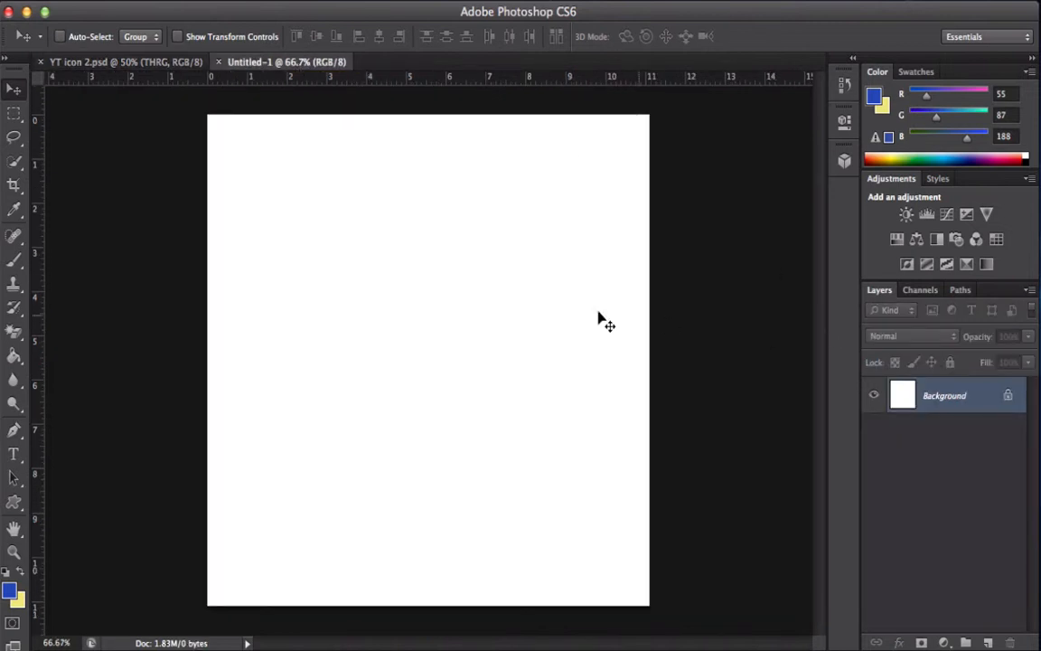
double_click(943, 398)
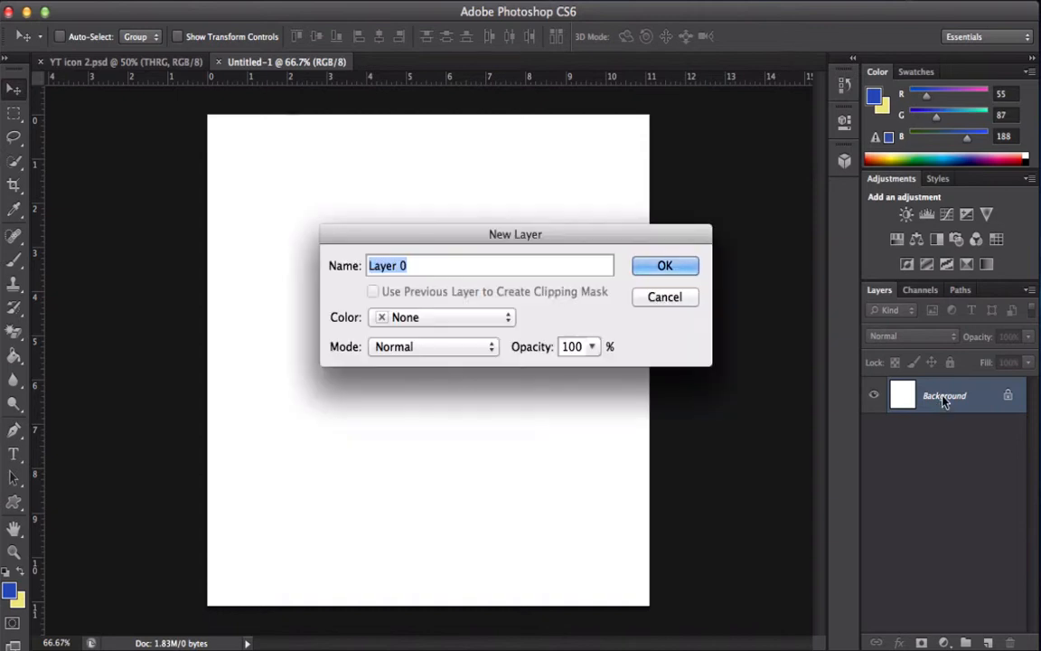
left_click(673, 266)
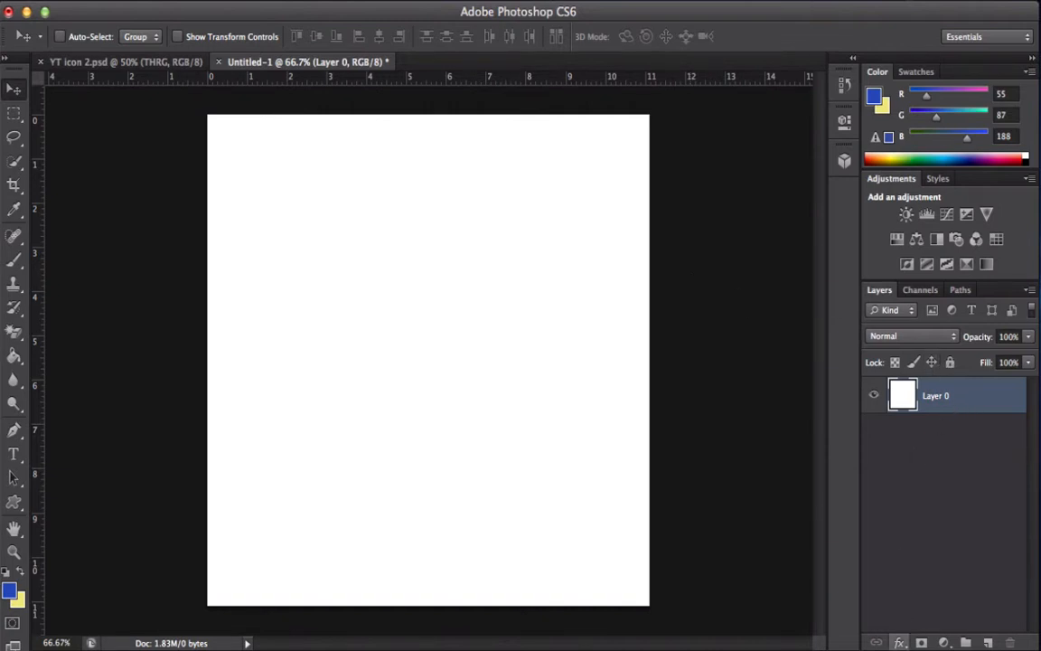
- Add a Gradient Overlay to the layer with Radial style and the gradient direction reversed
left_click(899, 643)
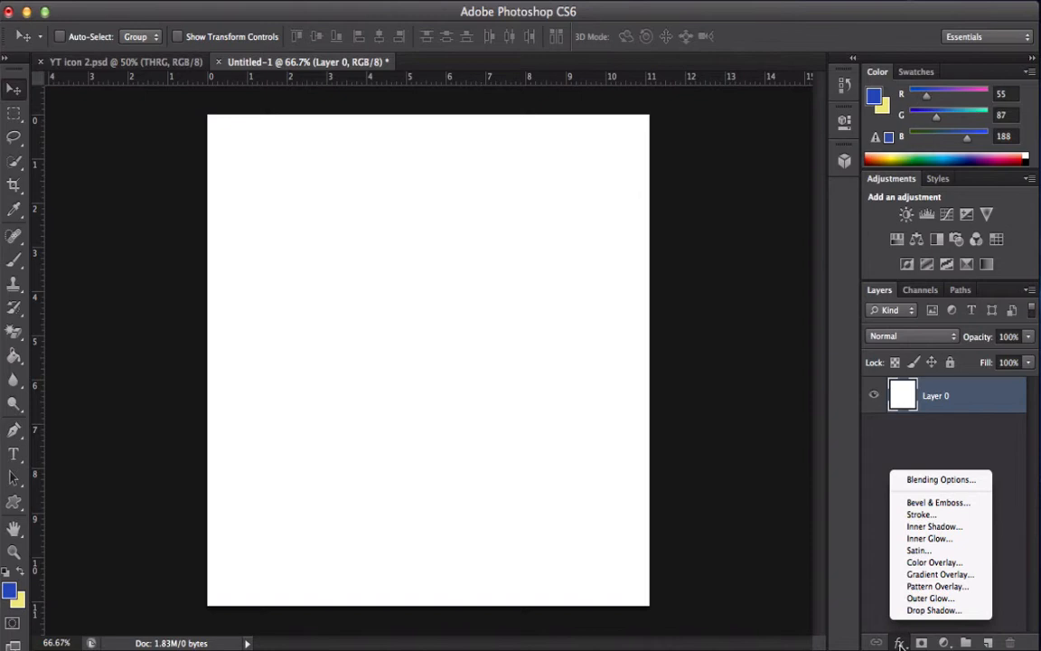
left_click(923, 577)
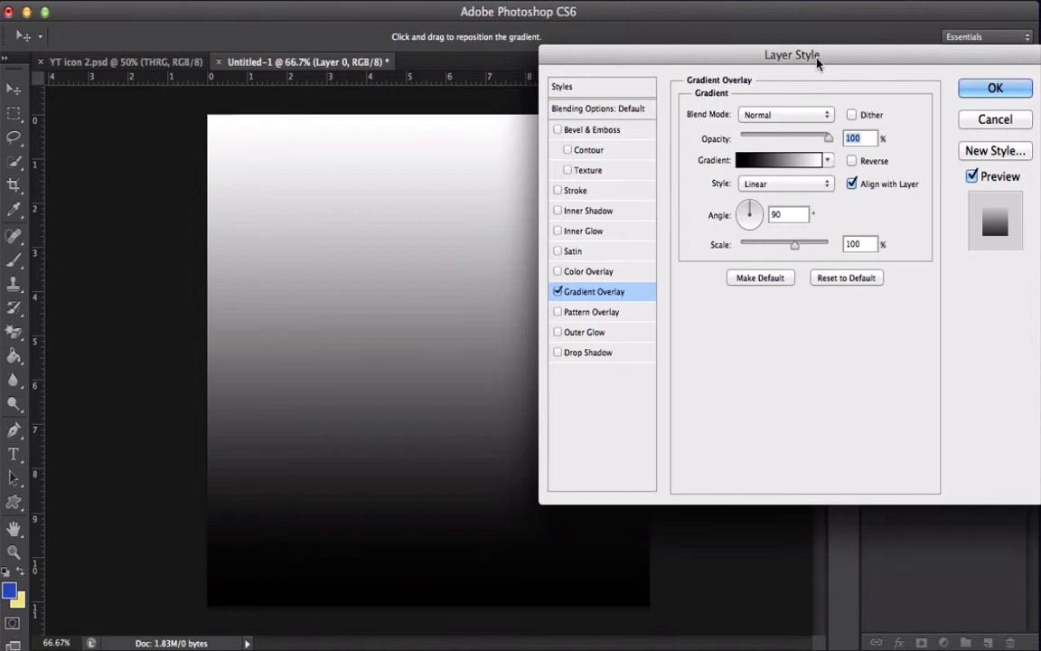
left_click_drag(817, 64, 687, 80)
left_click(632, 201)
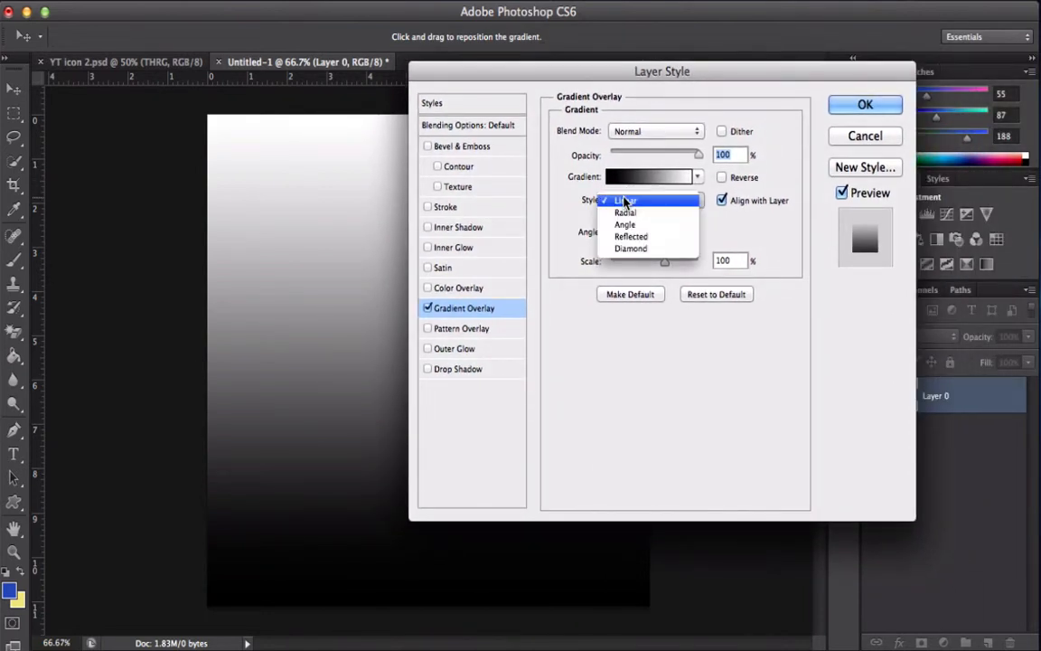
left_click(633, 214)
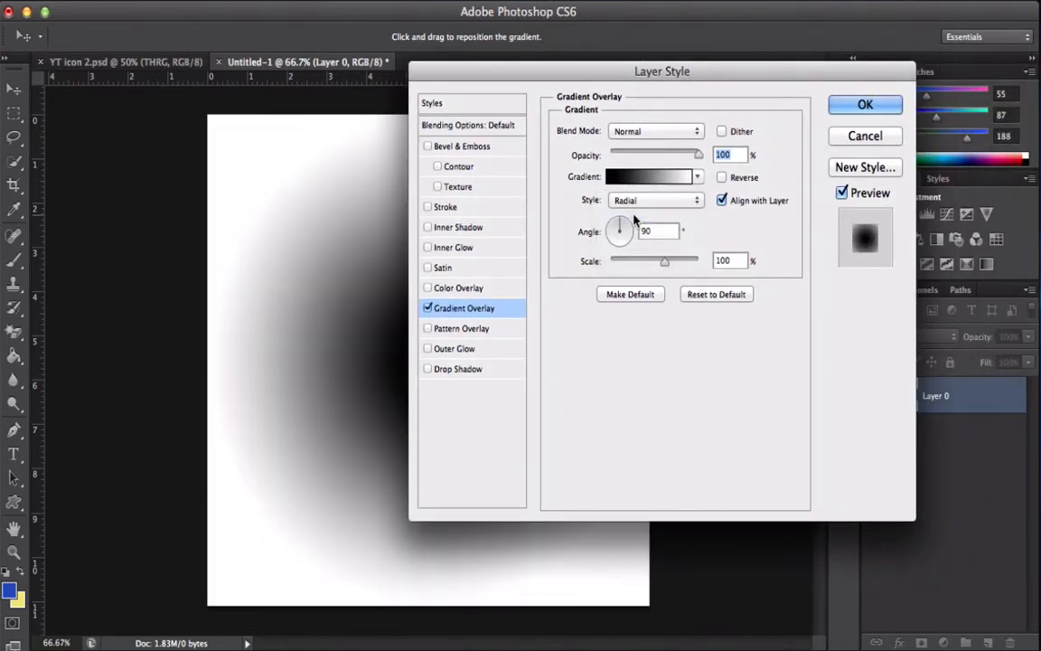
left_click(723, 178)
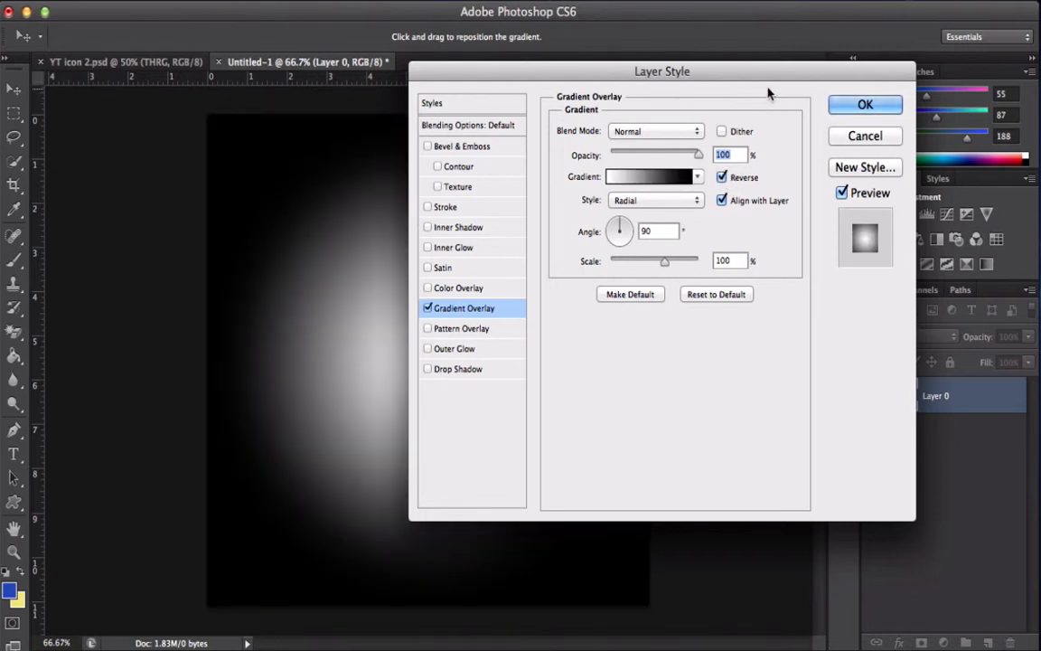
mouse_move(793, 78)
left_mouse_down()
mouse_move(1017, 70)
mouse_move(1040, 58)
mouse_move(930, 83)
mouse_move(801, 77)
left_mouse_up()
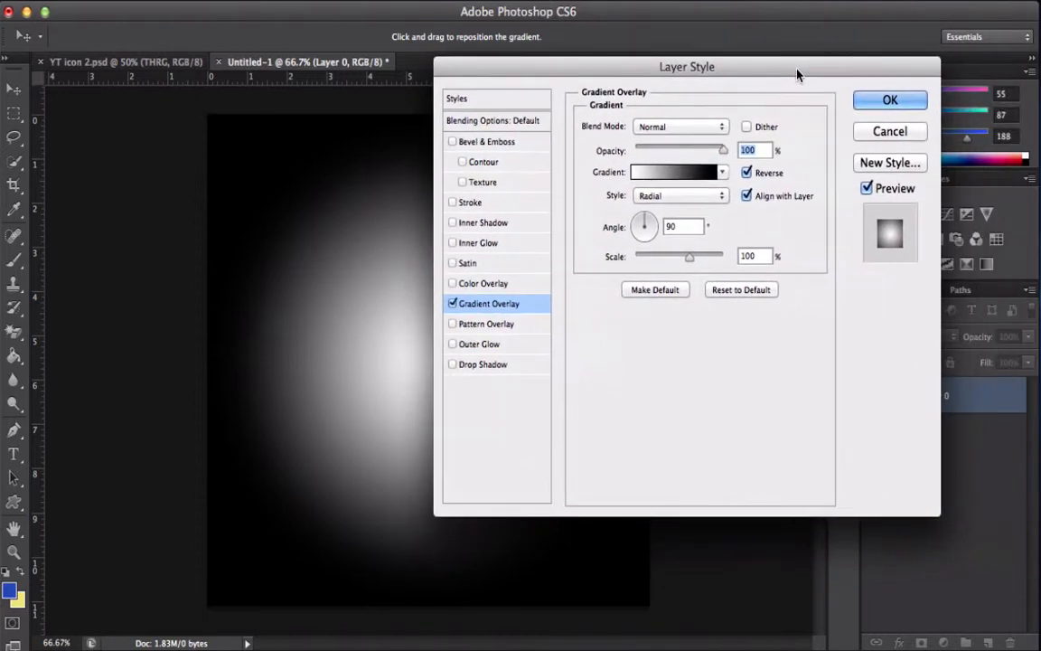
- Edit the overlay's gradient and set its black color stop at 0% to bright blue #2cace8
left_click(644, 174)
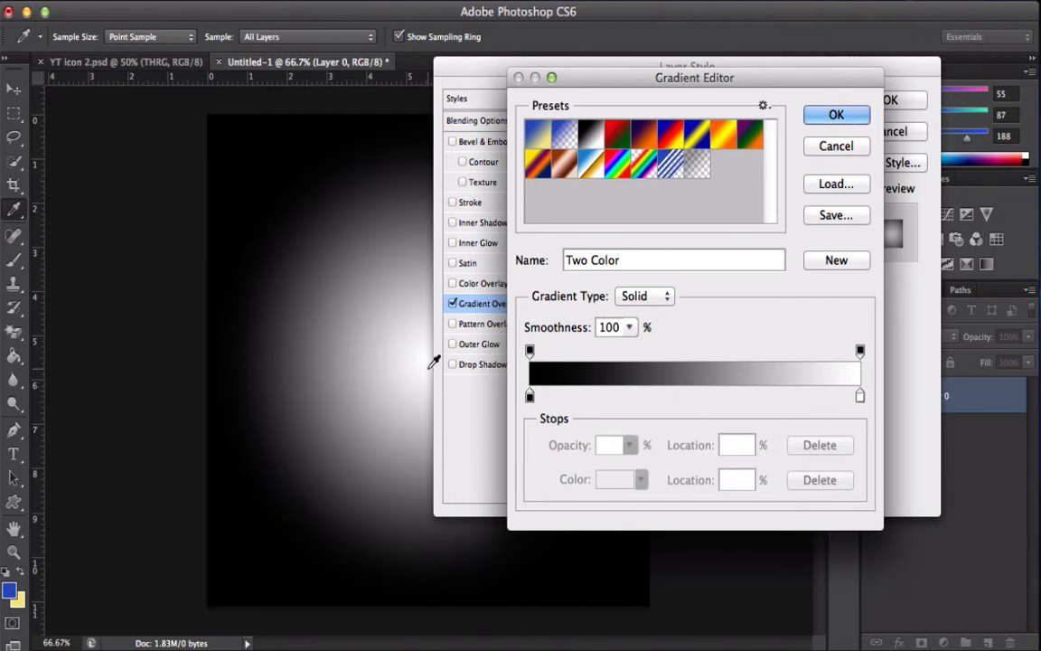
left_click(529, 398)
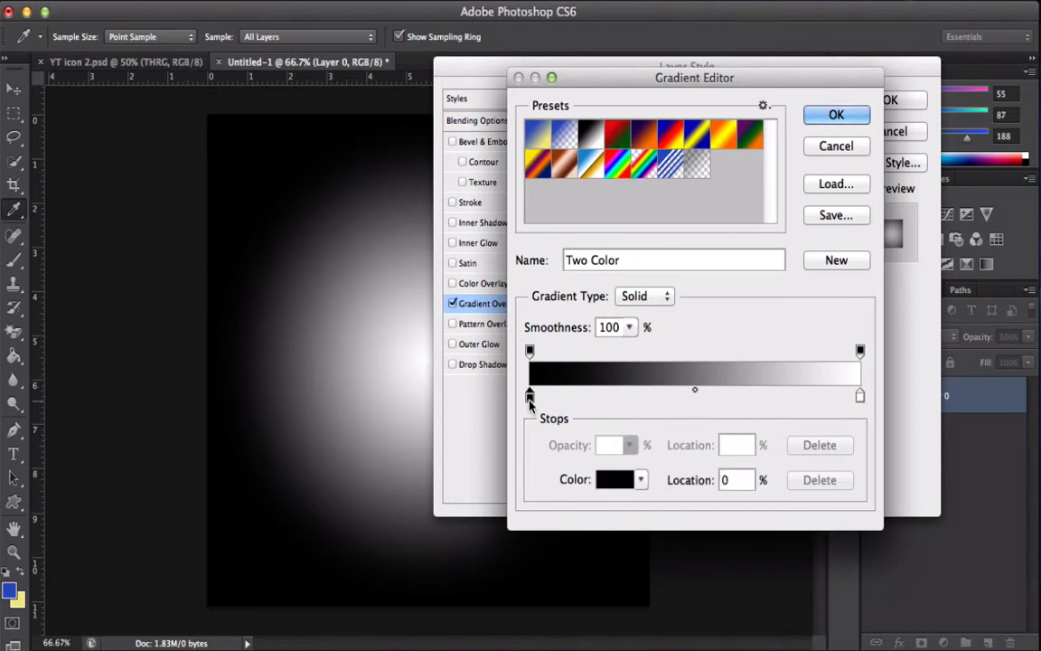
left_click(530, 398)
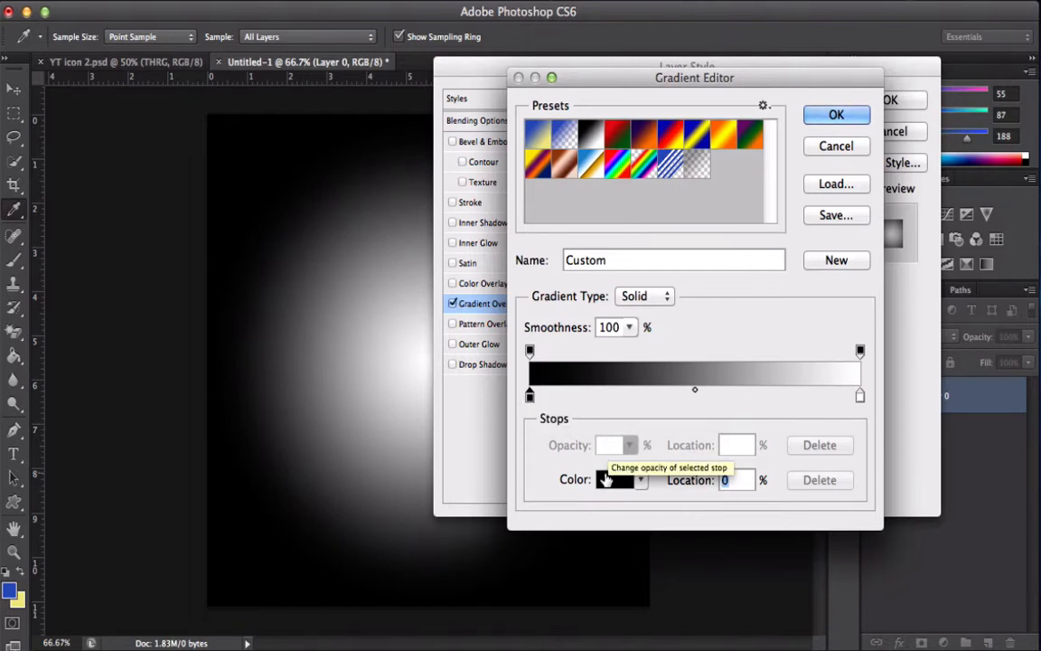
double_click(529, 400)
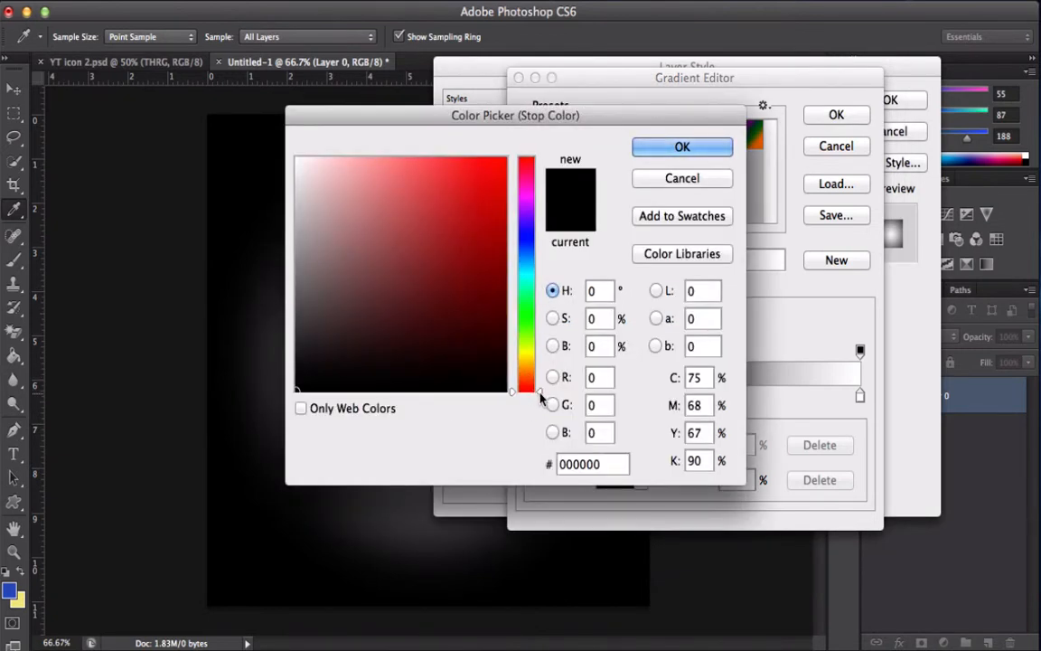
left_click_drag(540, 394, 539, 261)
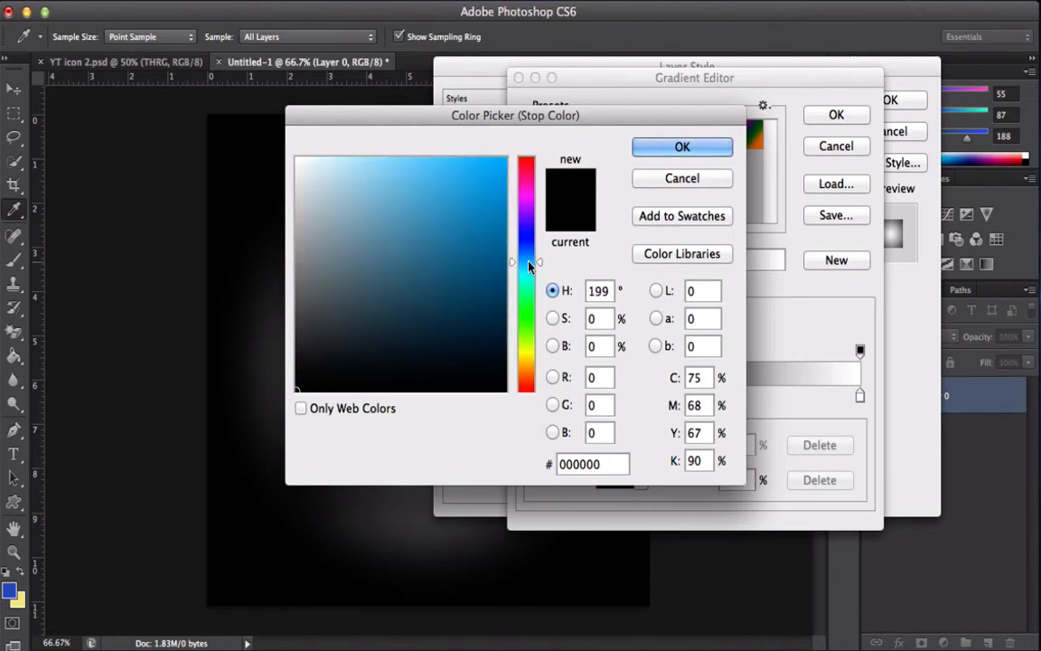
left_click(475, 167)
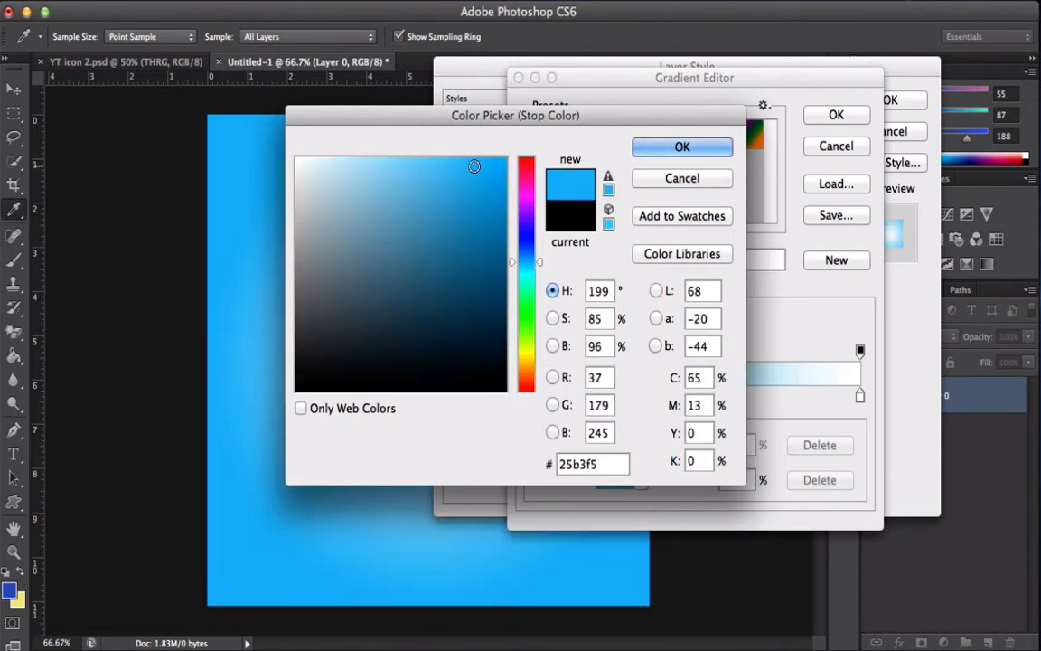
left_click(466, 178)
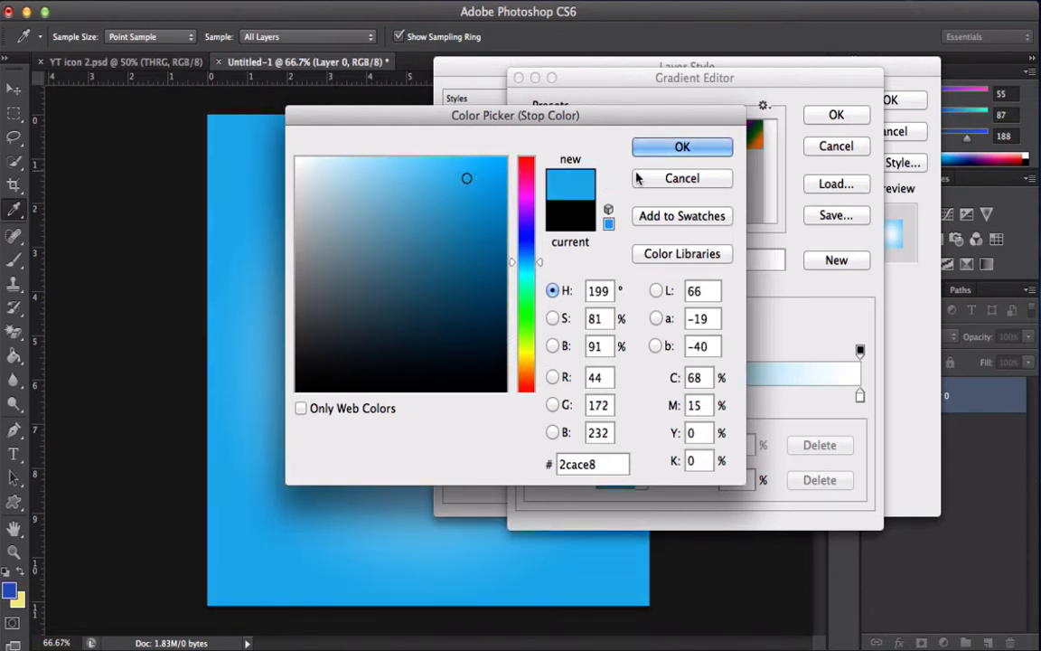
left_click(676, 151)
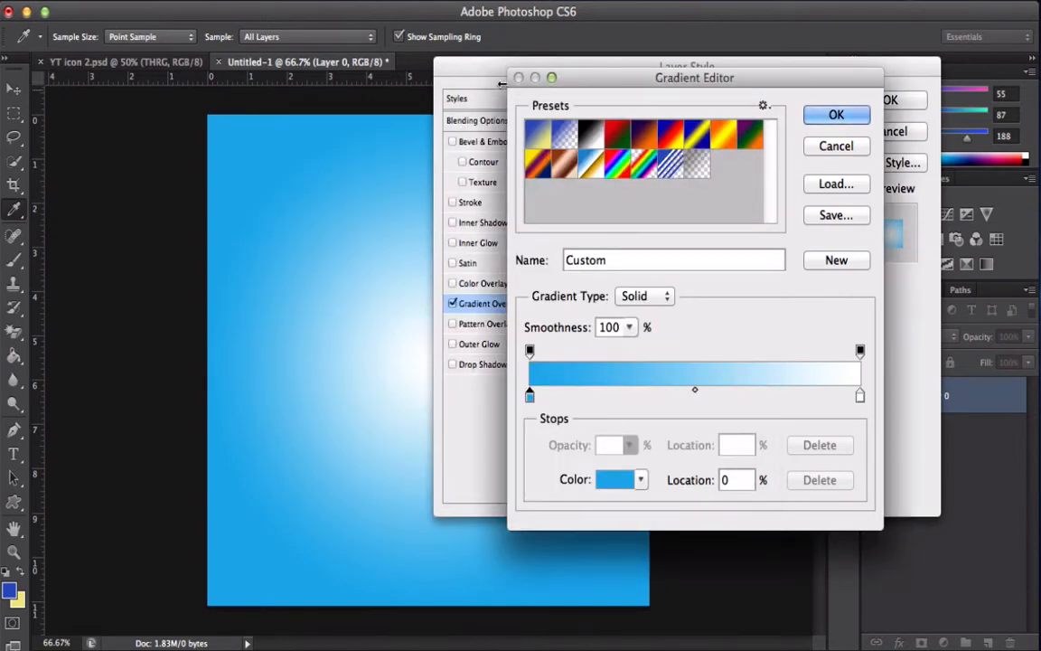
left_click_drag(495, 68, 649, 81)
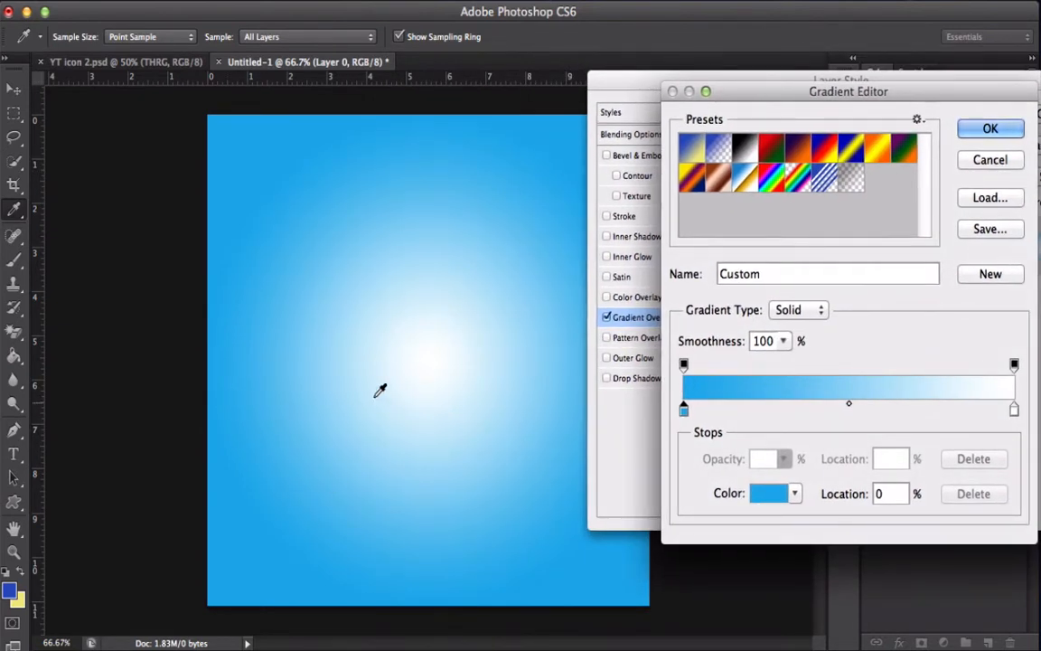
left_click_drag(762, 80, 651, 86)
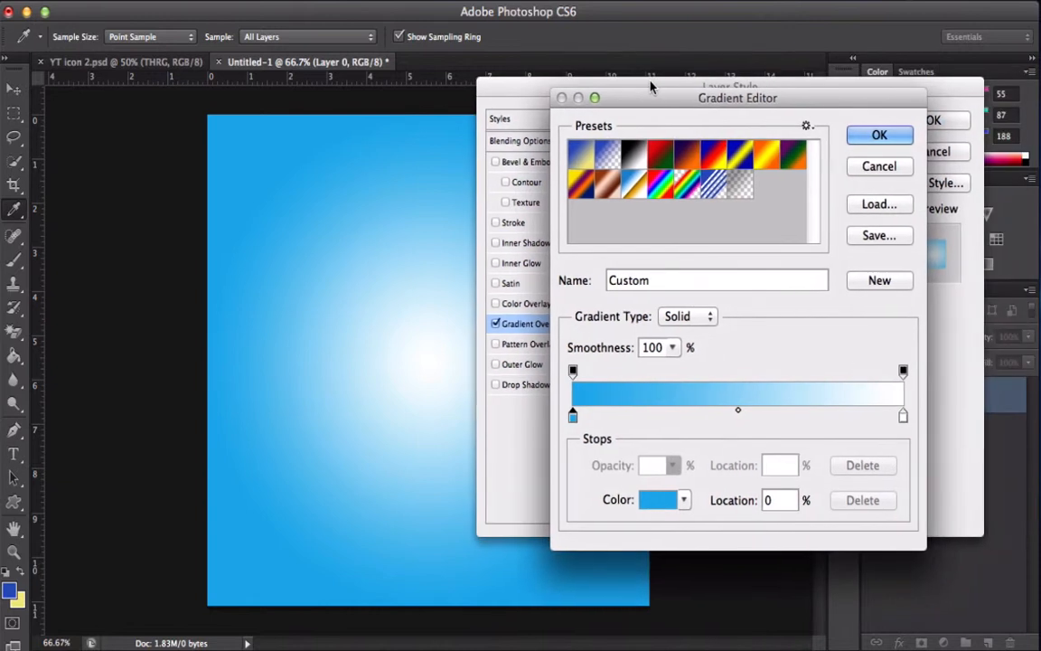
- Set the gradient's white color stop at 100% to light gray and apply the Gradient Overlay to the layer
left_click(902, 417)
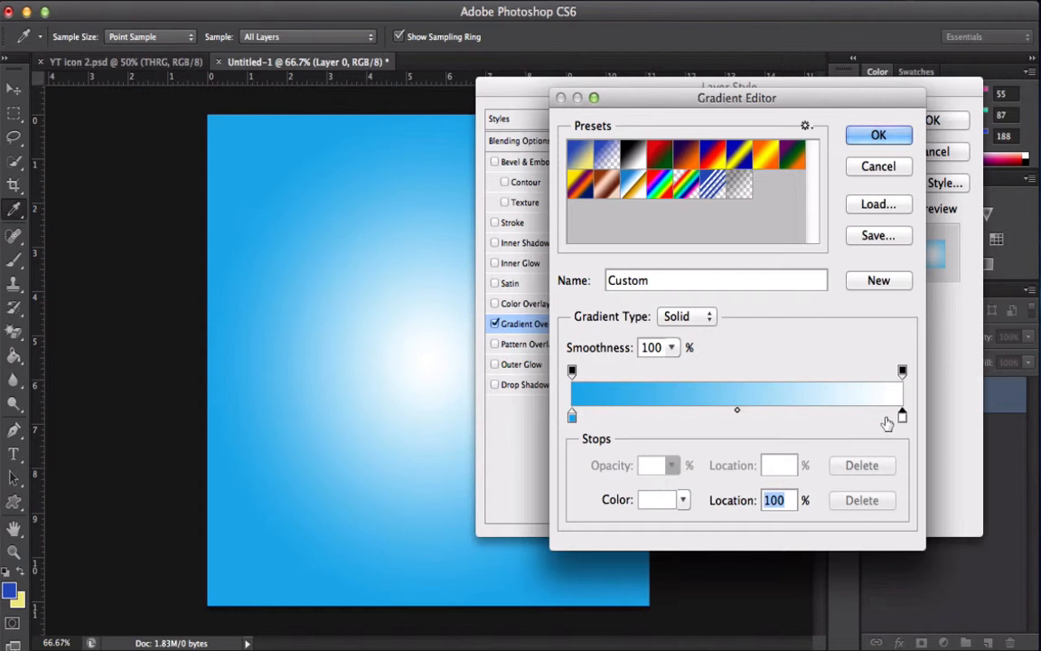
left_click(657, 502)
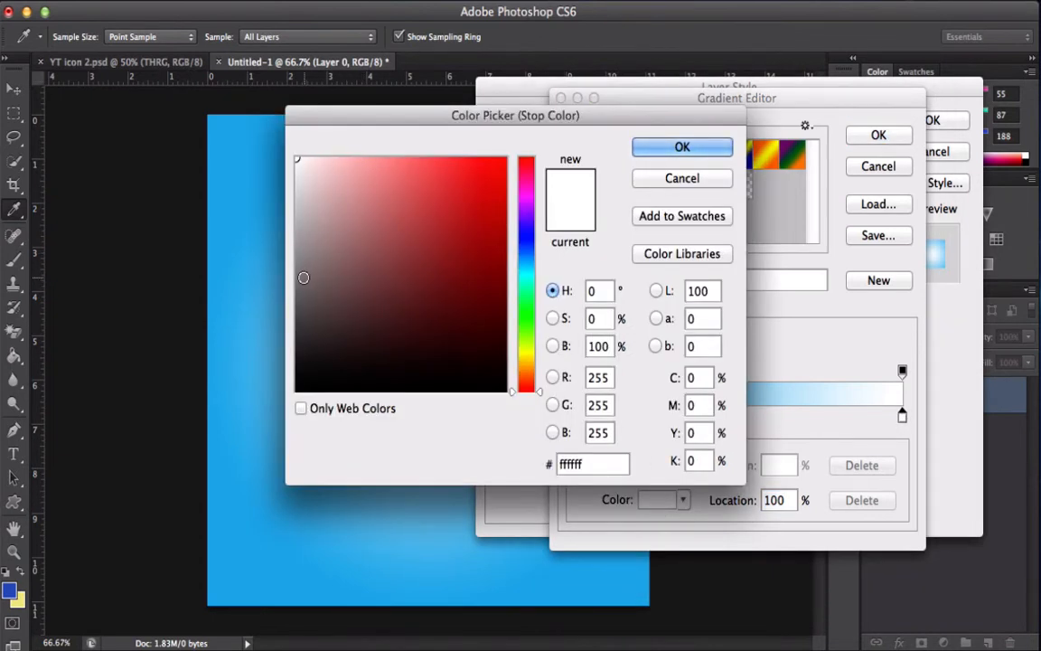
left_click(299, 282)
left_click_drag(299, 282, 298, 178)
left_click(682, 146)
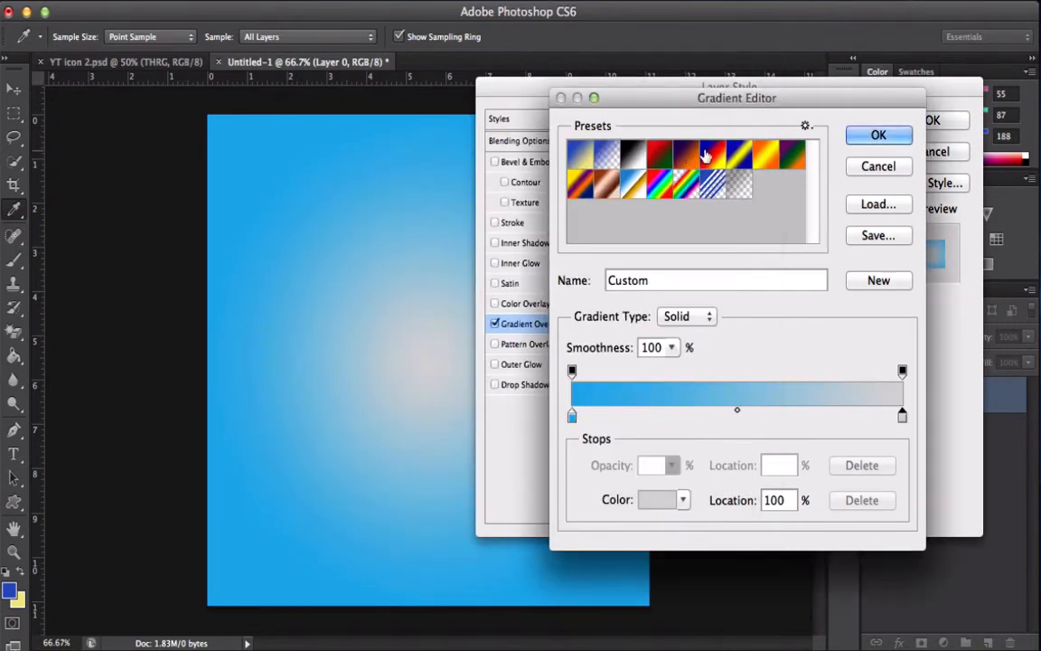
left_click(899, 134)
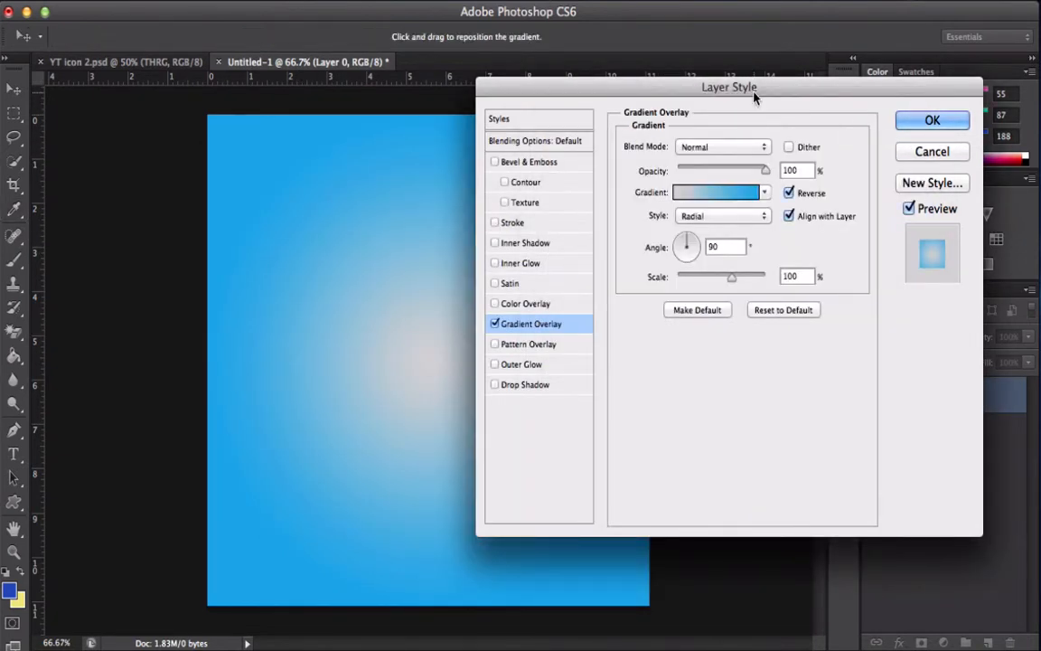
left_click_drag(762, 95, 732, 78)
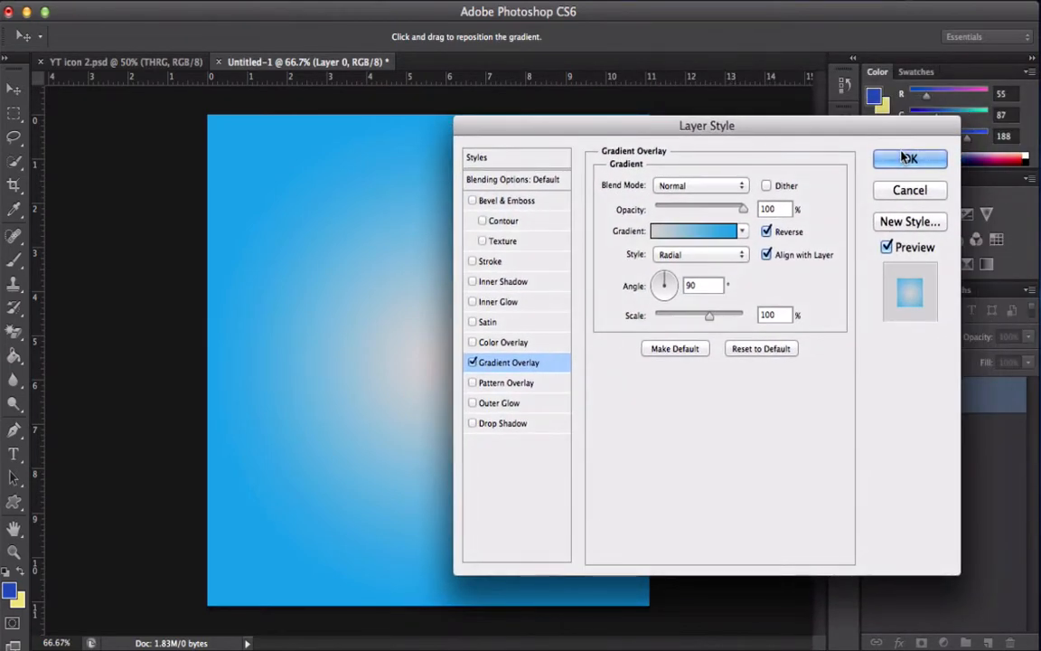
key("Return")
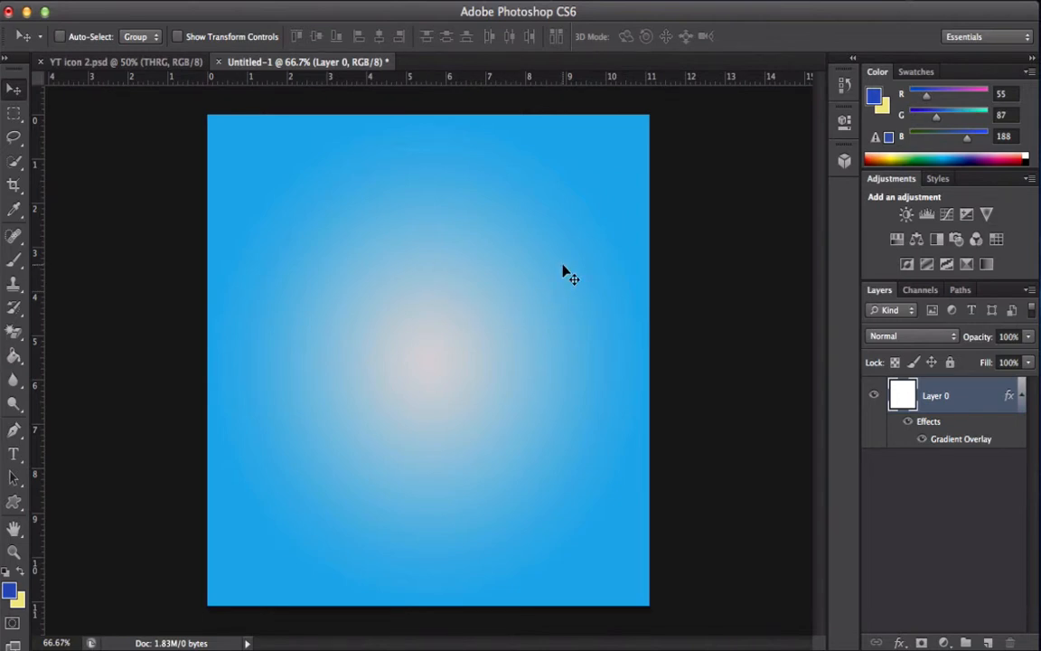
- Check the finished YT icon 2.psd design, then add a new empty layer above the gradient layer in Untitled-1
left_click(176, 63)
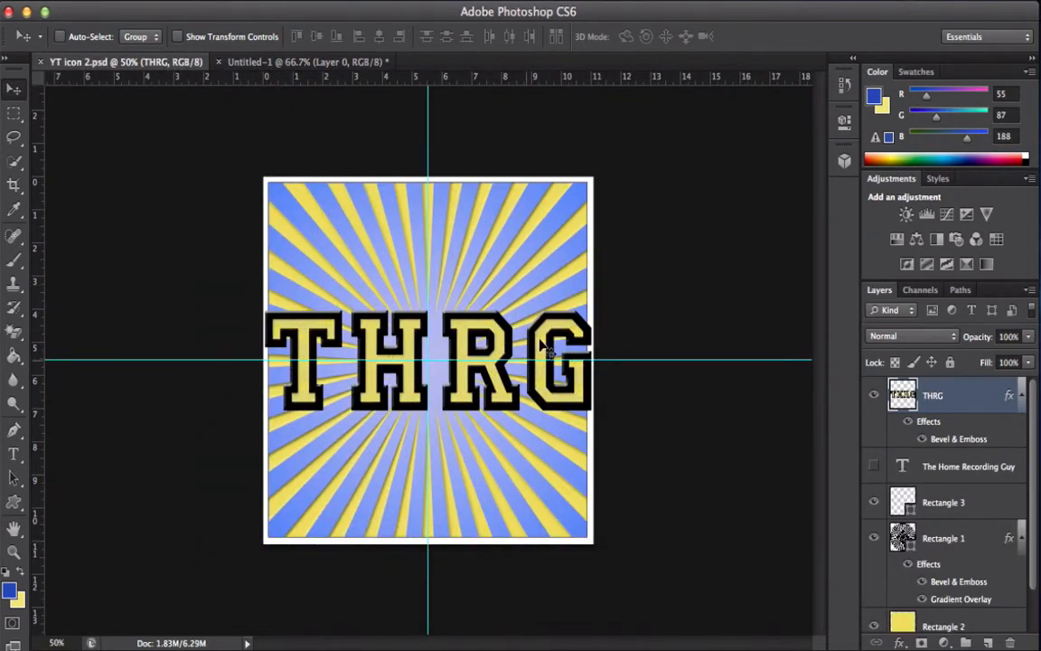
left_click(261, 64)
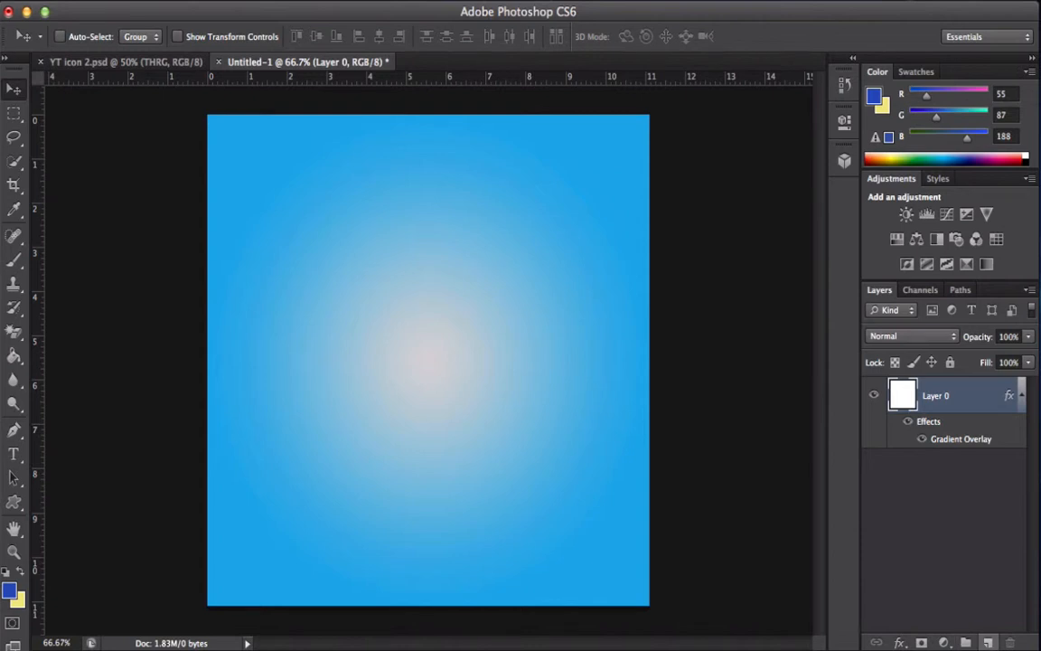
left_click(988, 641)
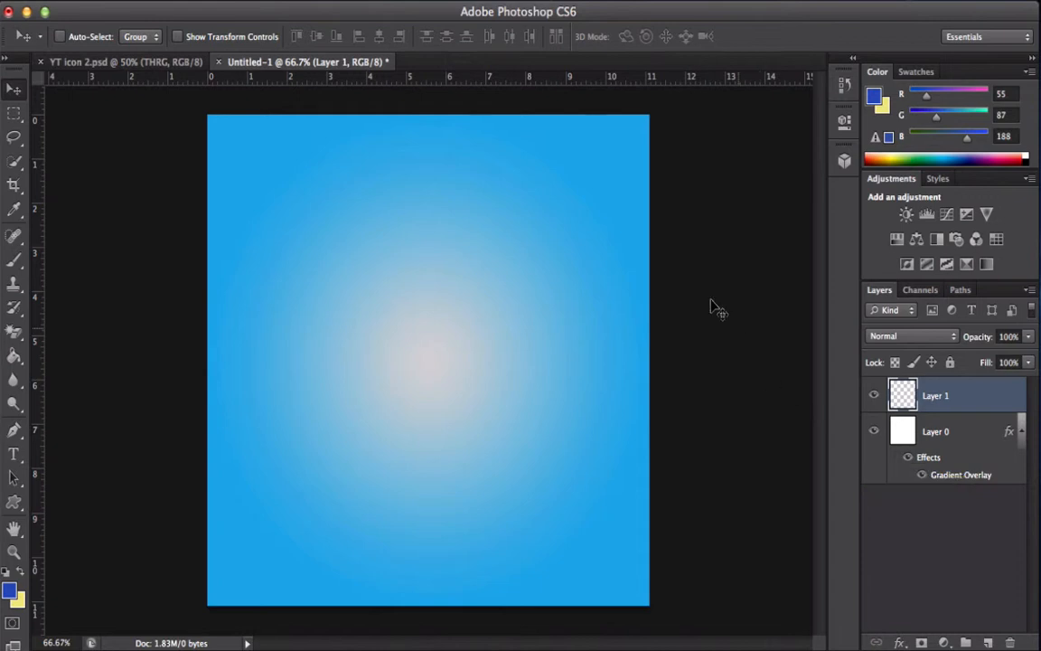
- Set the foreground color to gray #797070
left_click(10, 592)
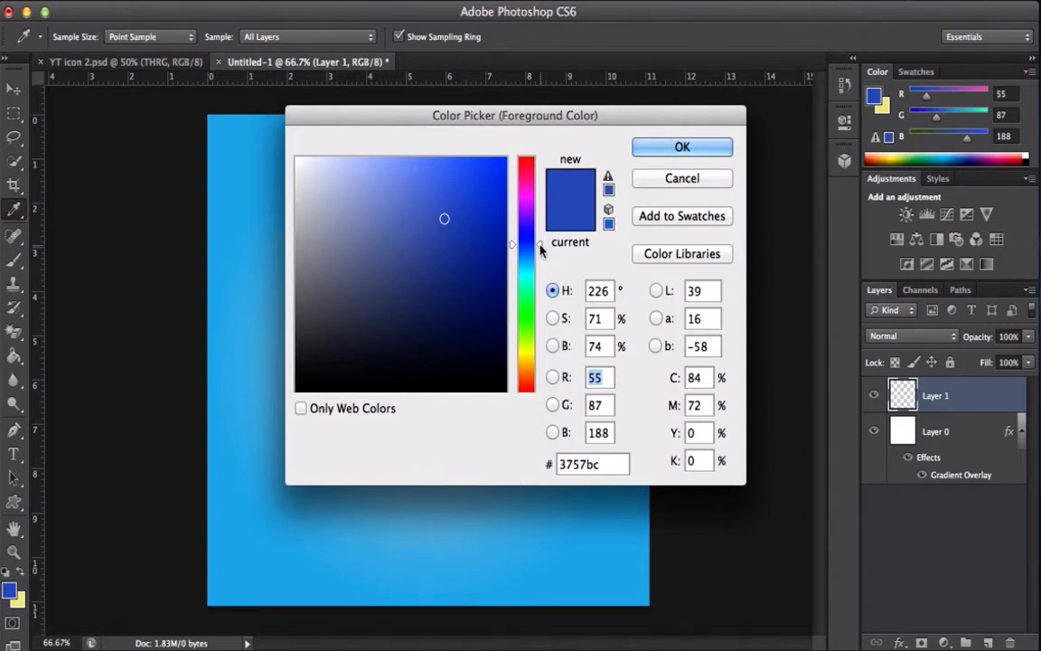
left_click_drag(541, 240, 522, 167)
left_click(434, 176)
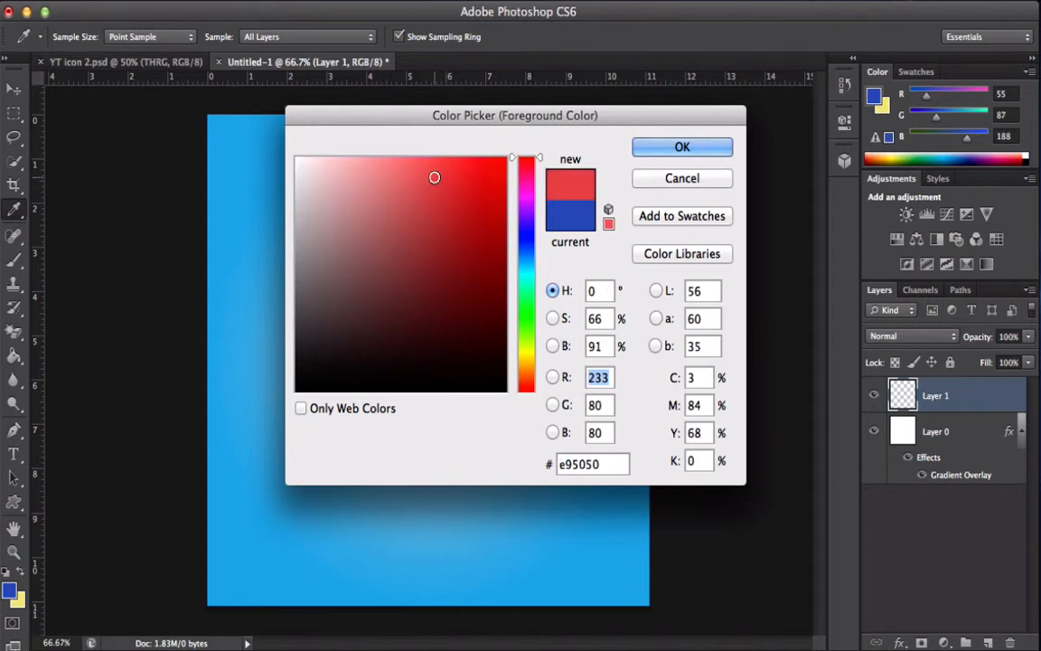
left_click(405, 173)
mouse_move(399, 198)
left_mouse_down()
mouse_move(395, 276)
mouse_move(336, 291)
mouse_move(310, 281)
left_mouse_up()
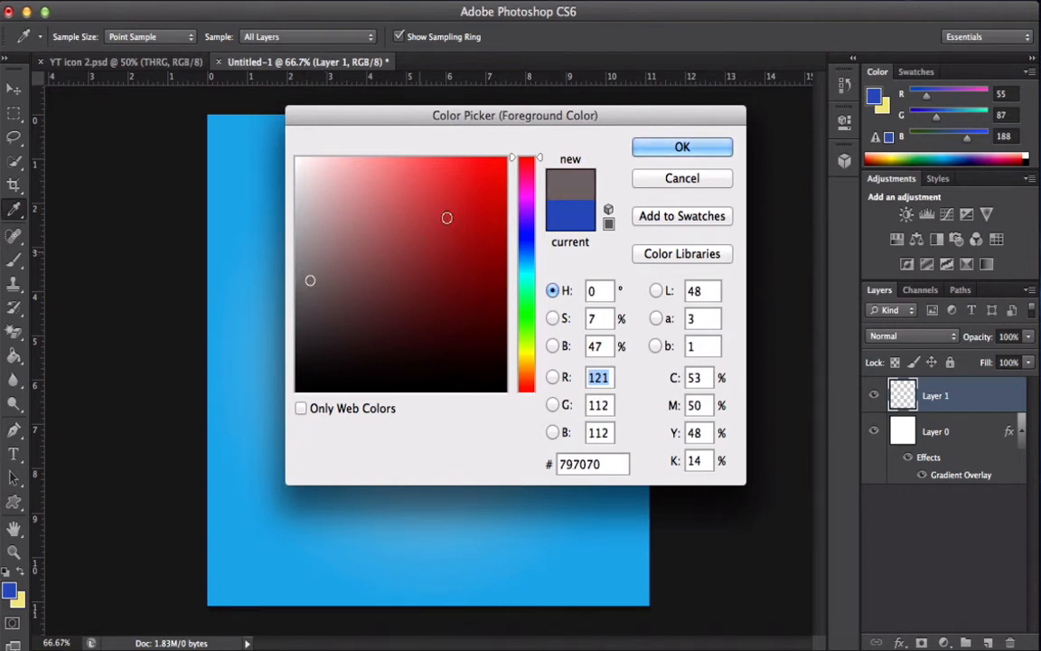
left_click(671, 150)
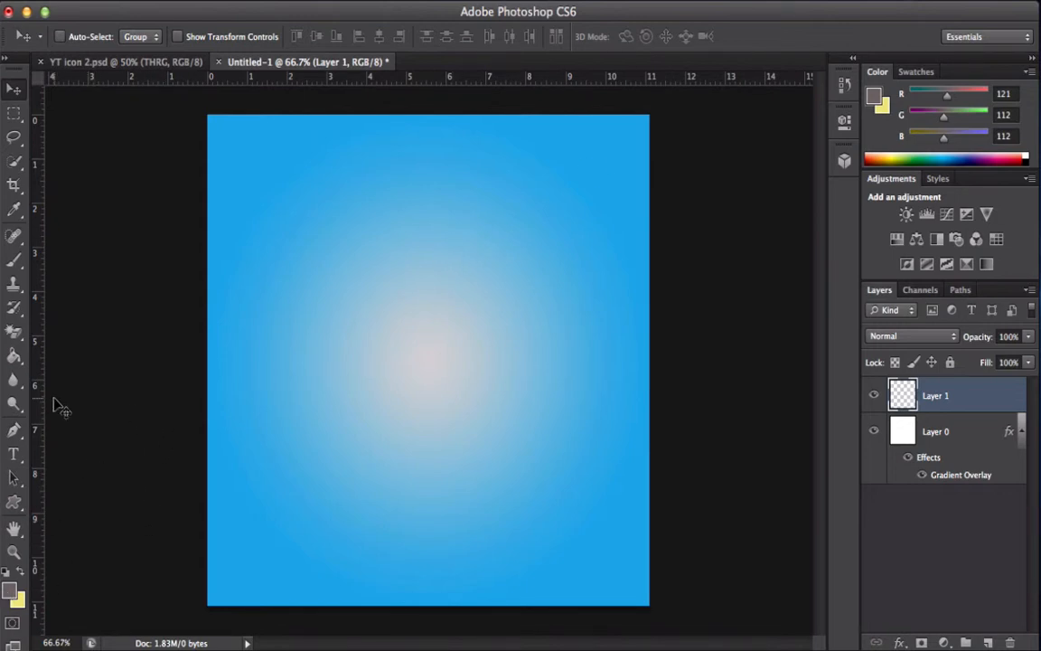
- Activate the Custom Shape Tool in Shape mode
left_click(14, 501)
left_click(47, 497)
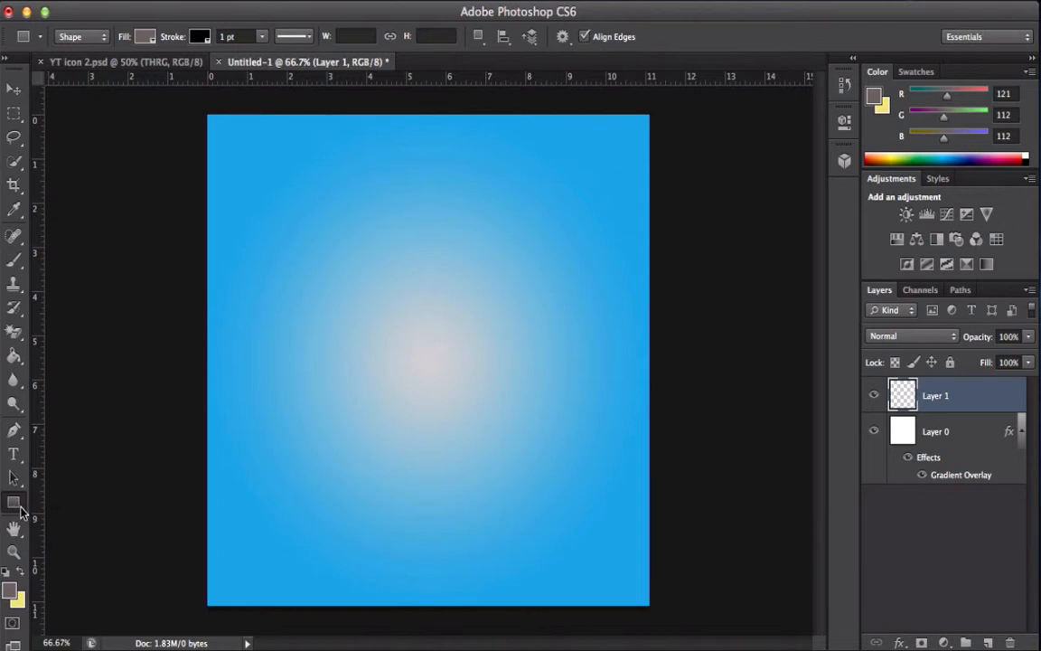
left_click(13, 506)
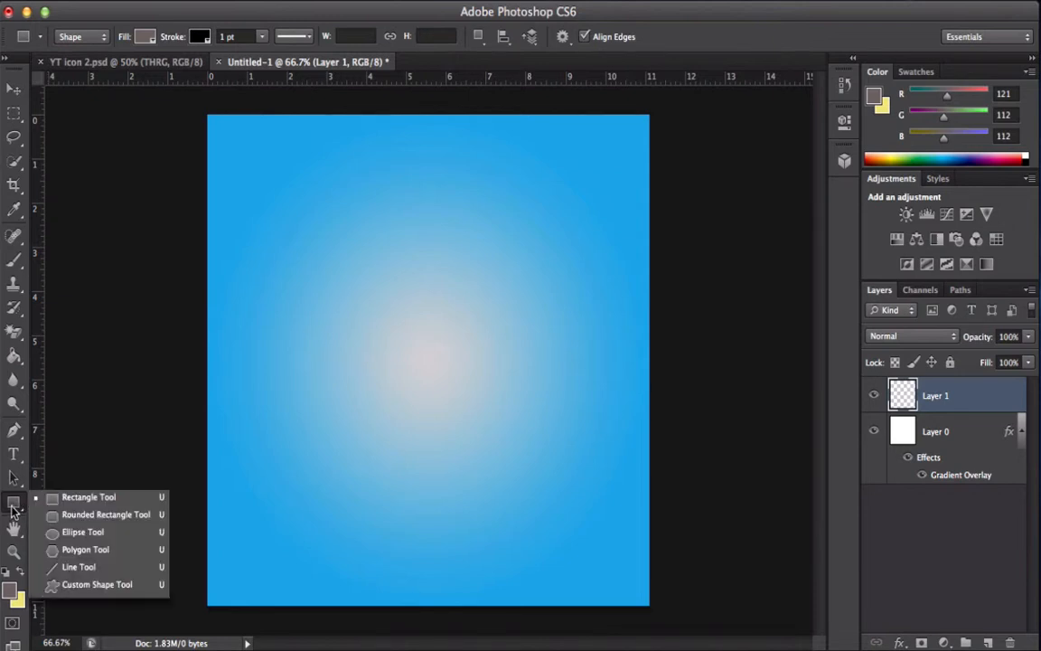
left_click(74, 590)
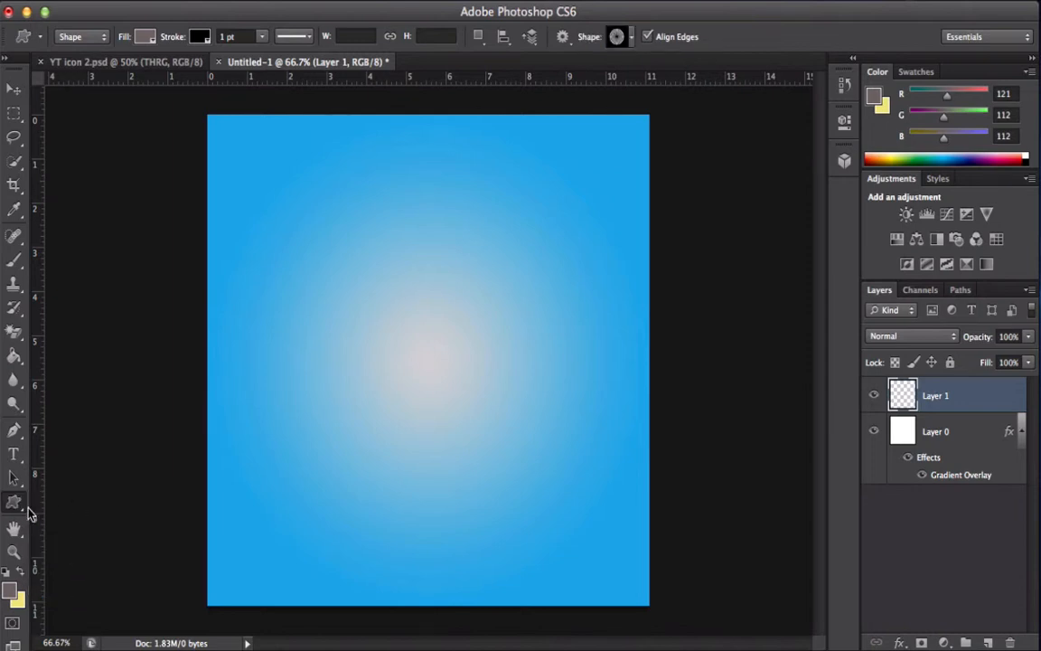
left_click(94, 40)
left_click(91, 38)
- Append the All shape set to the custom shape presets and choose the Registration Target 2 shape
left_click(632, 42)
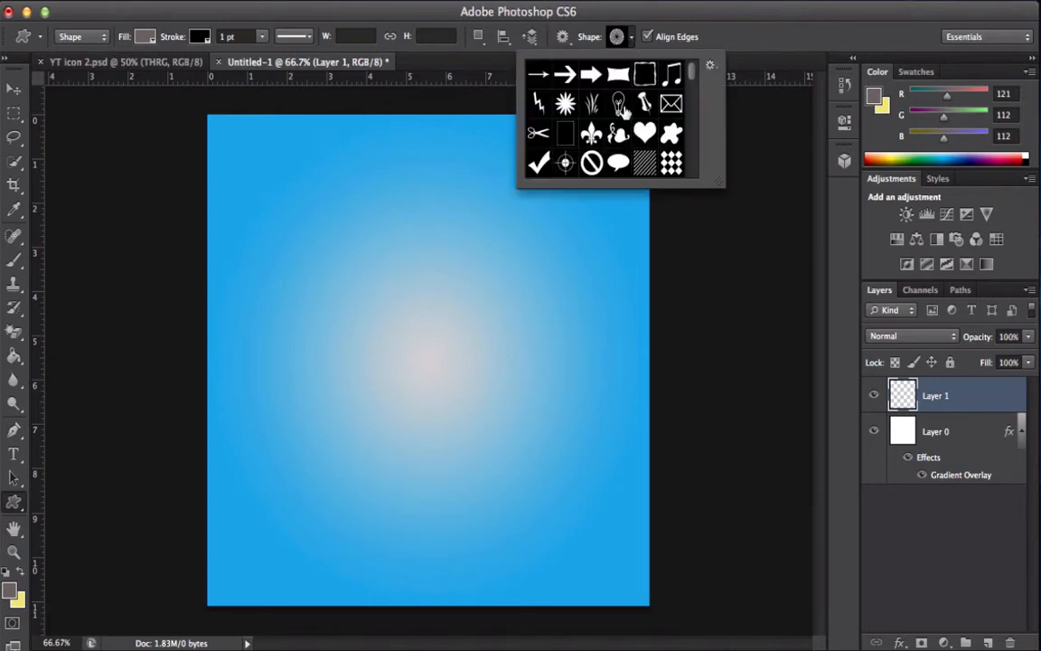
scroll(567, 101, "down", 10)
scroll(637, 109, "down", 15)
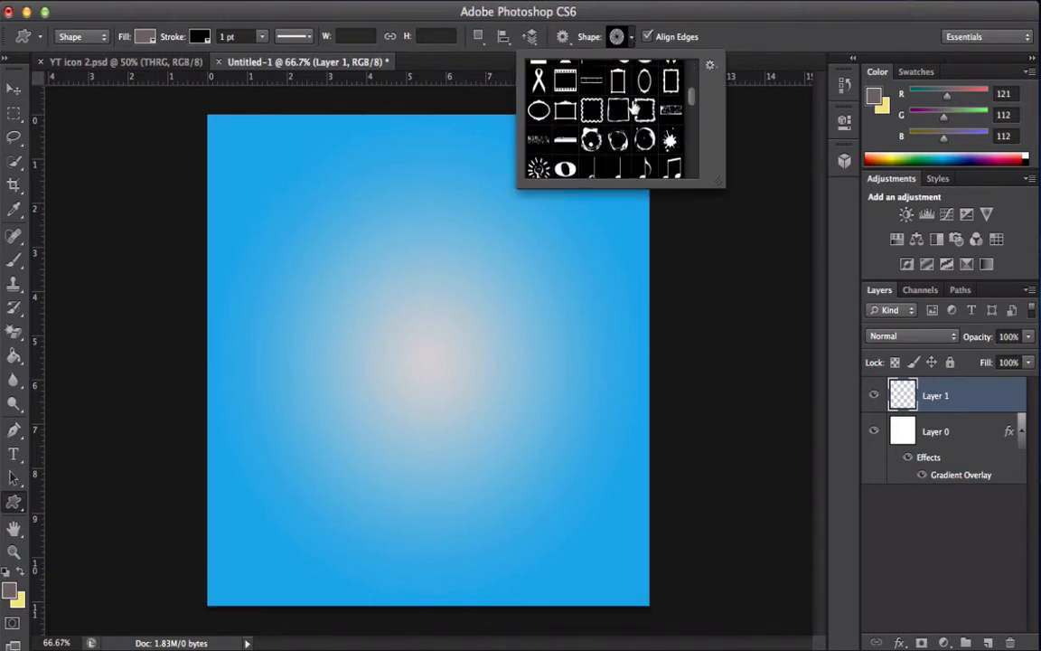
scroll(637, 109, "down", 15)
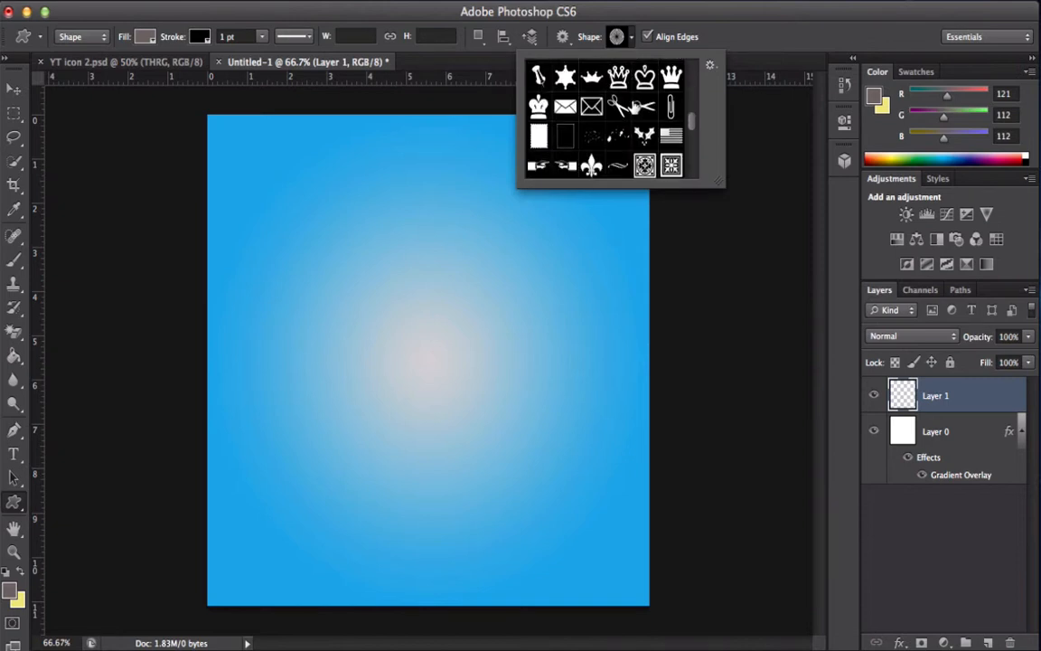
scroll(637, 109, "down", 12)
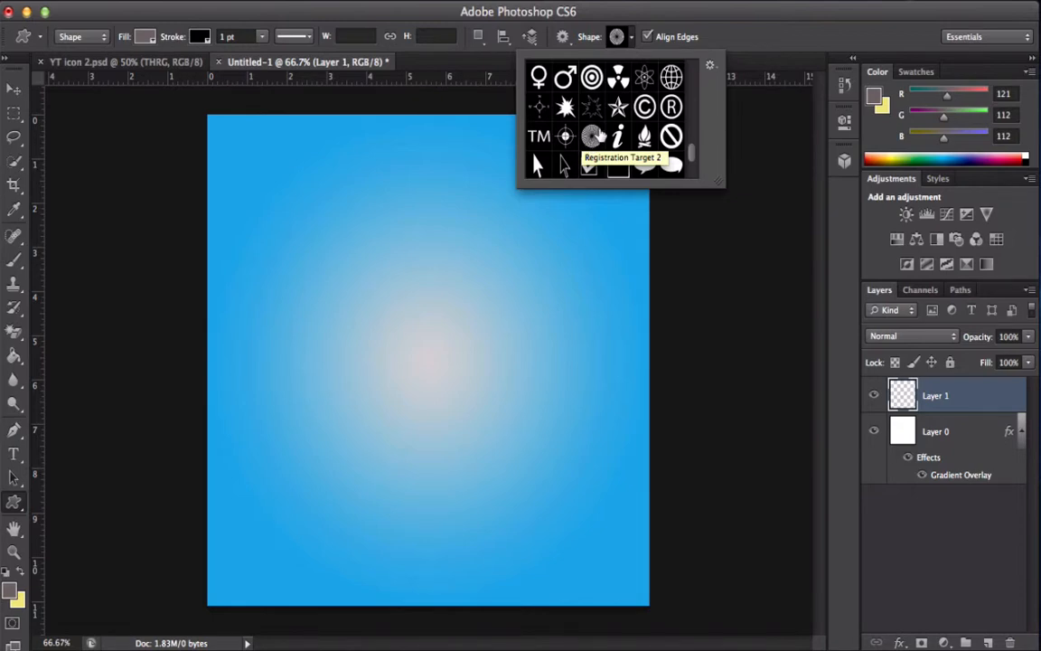
left_click(711, 65)
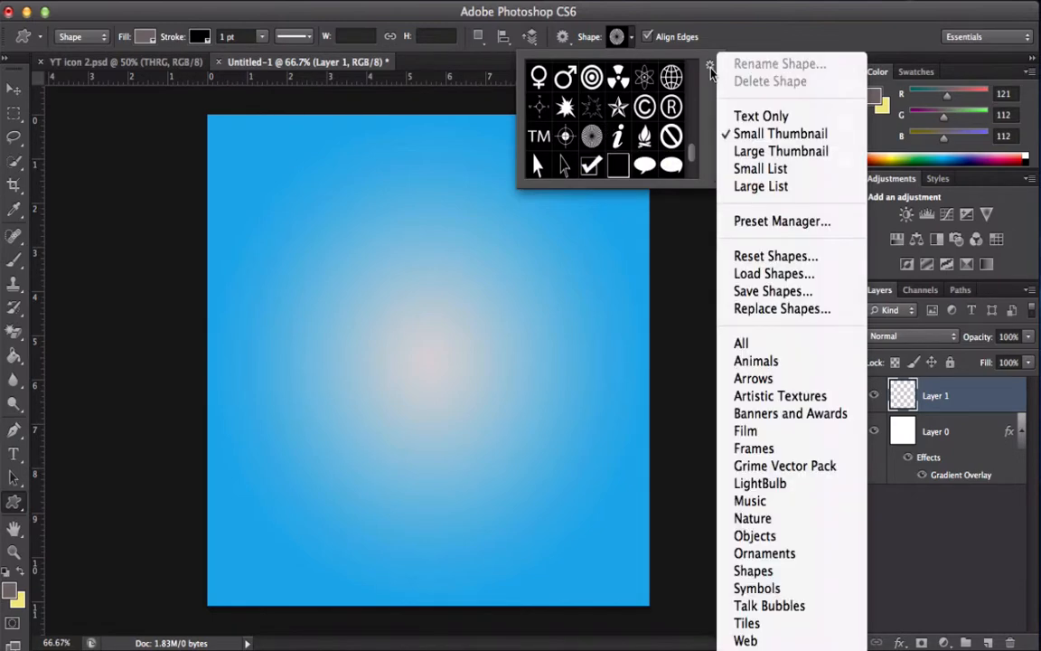
left_click(711, 66)
left_click(709, 68)
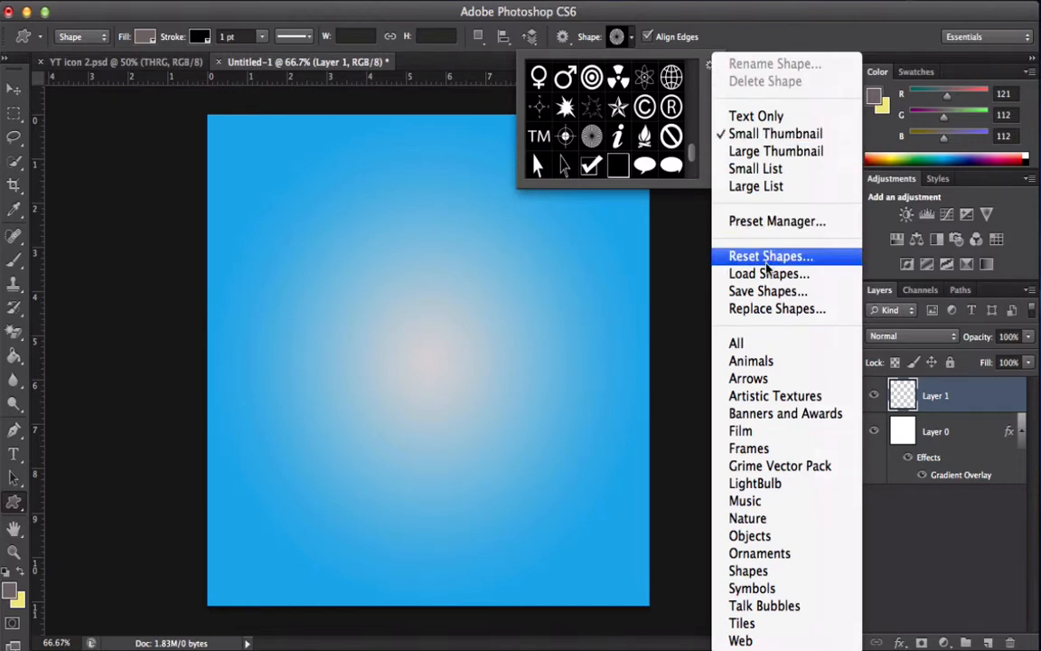
left_click(738, 344)
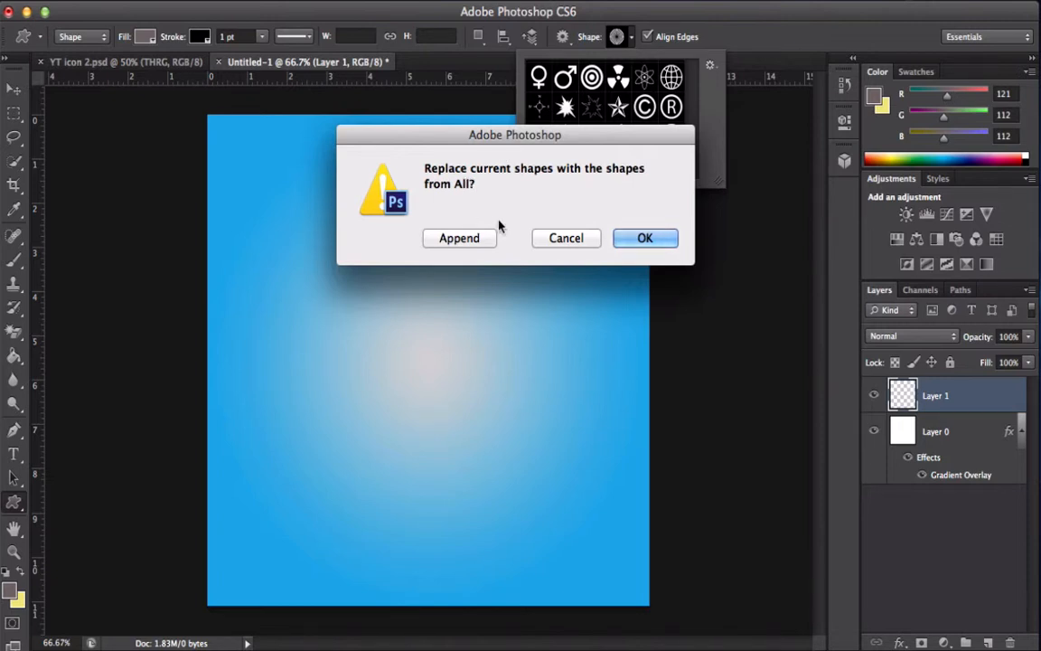
left_click(461, 238)
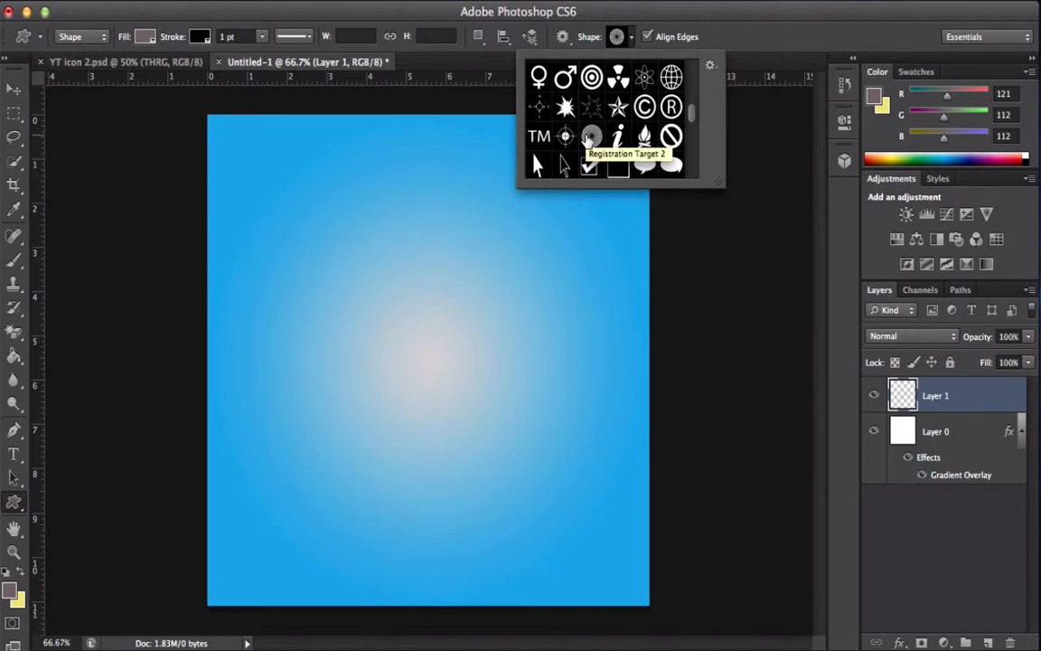
left_click(589, 138)
double_click(589, 137)
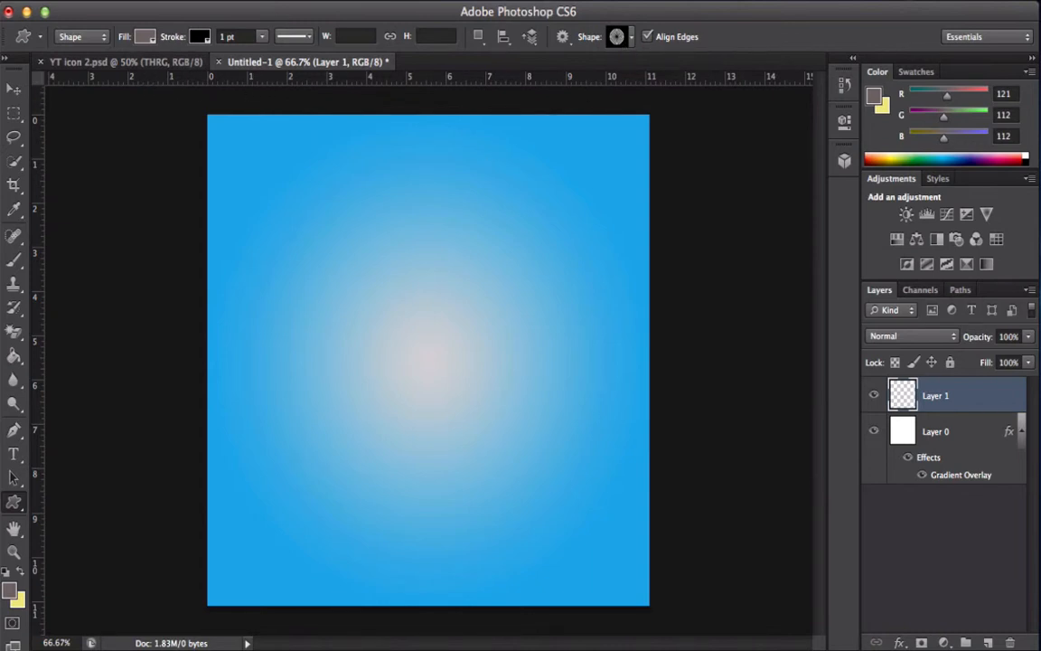
- Check that the rulers are enabled, and add a horizontal and a vertical guide crossing at the canvas center
left_click(403, 2)
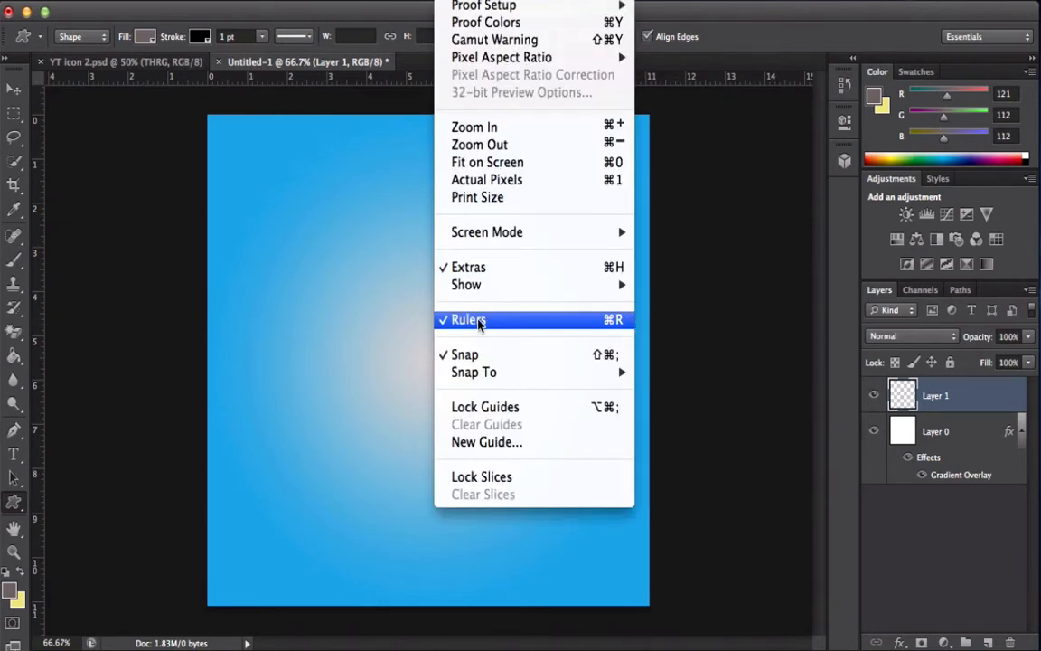
left_click(191, 226)
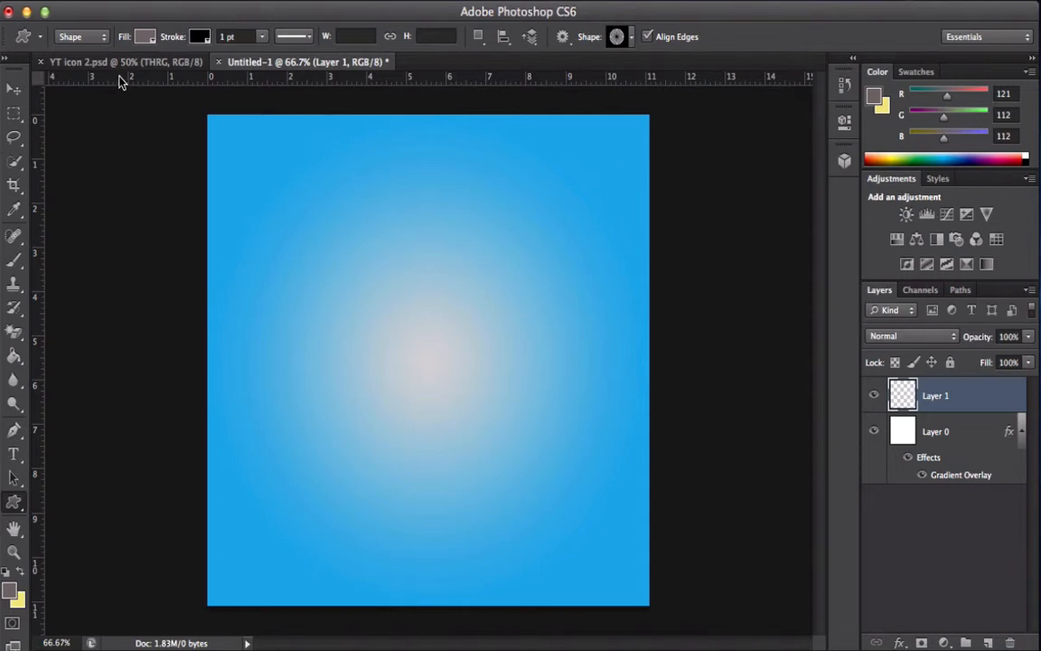
left_click_drag(119, 80, 156, 359)
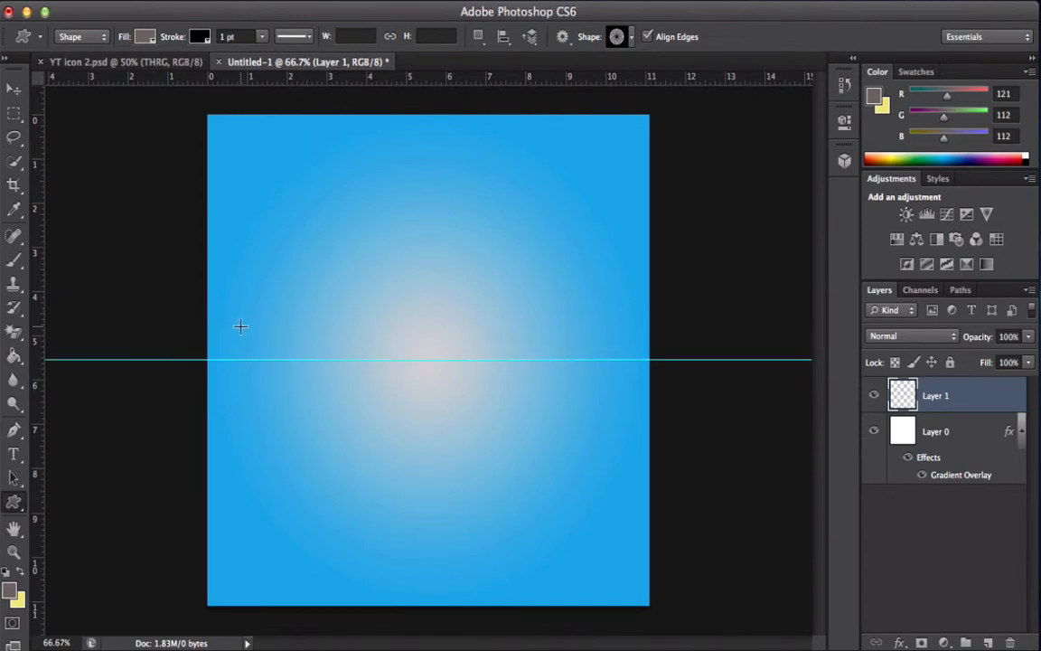
left_click_drag(35, 264, 432, 272)
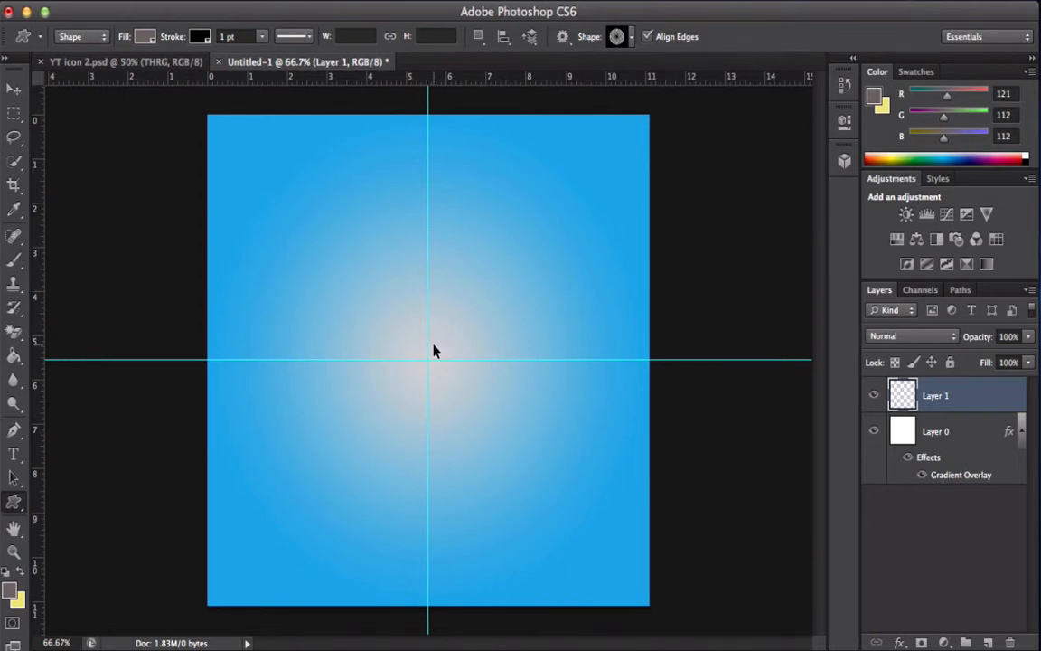
- Draw the Registration Target 2 shape outward from the guide intersection, about 790 px wide and high
key("super+minus")
key("super+minus")
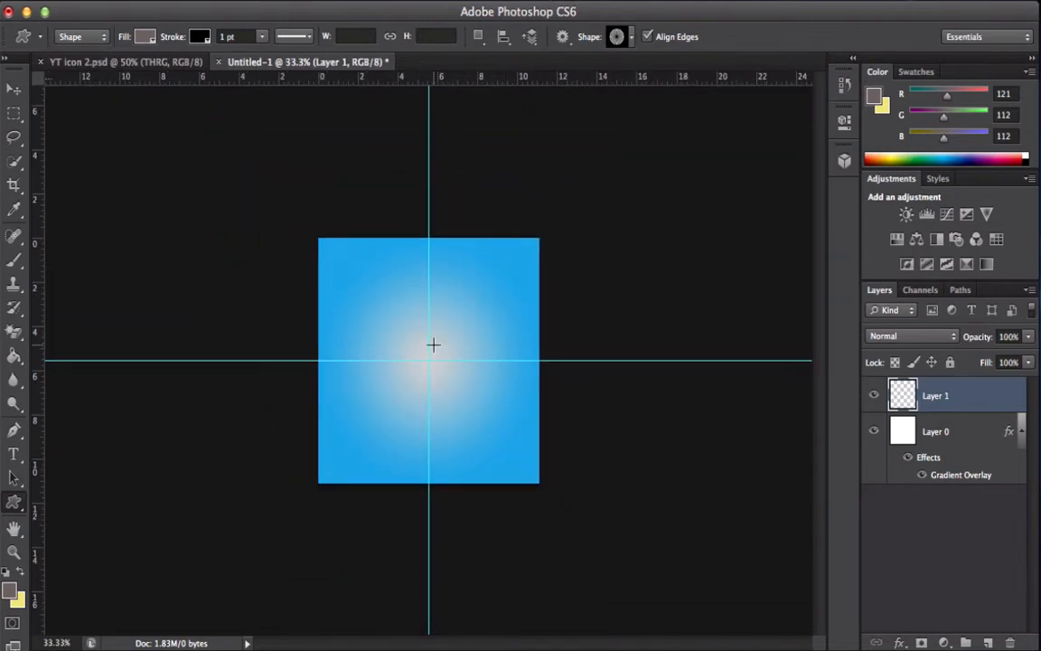
key("super+equal")
key("super+equal")
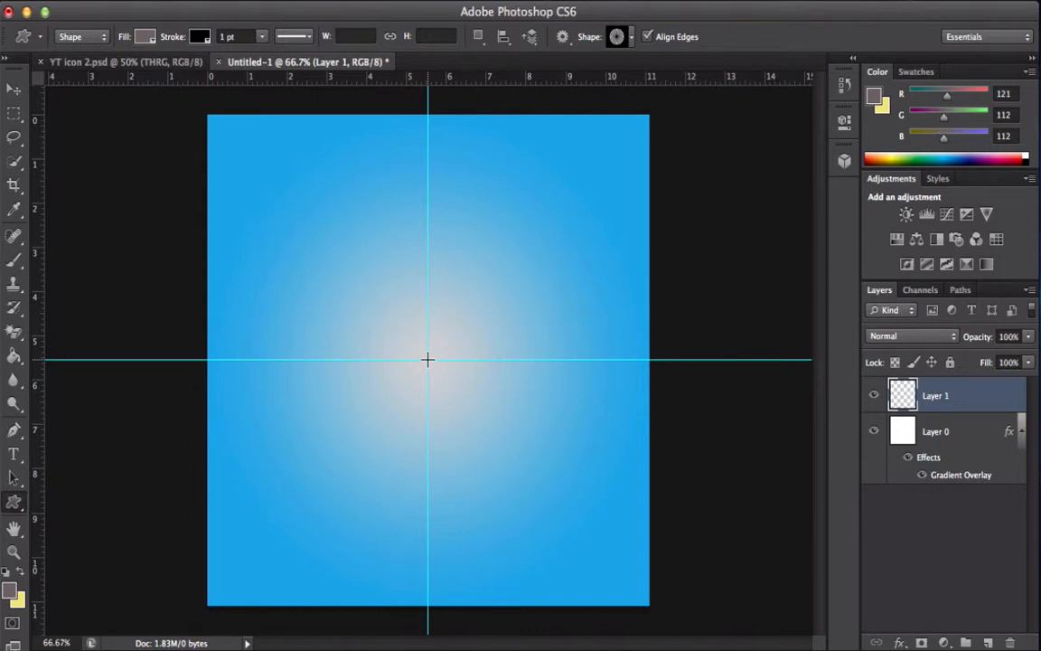
left_click_drag(428, 359, 650, 111)
key("shift")
key("alt")
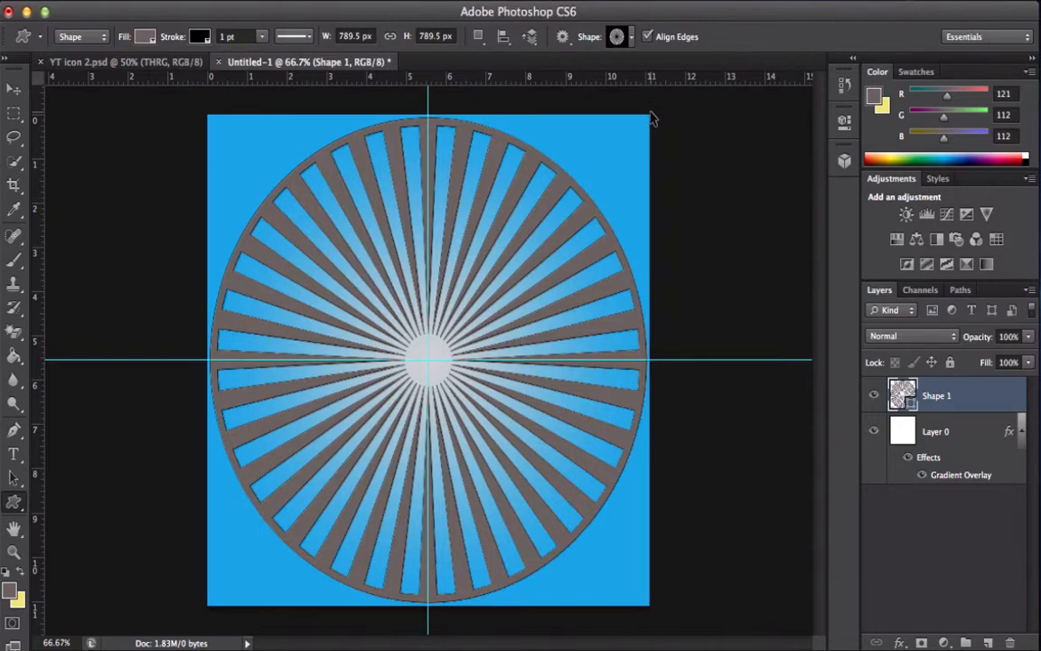
- Scale the sunburst shape about its center to about 232% so its rays cover the whole canvas, and apply the transform
key("super+minus")
key("super+minus")
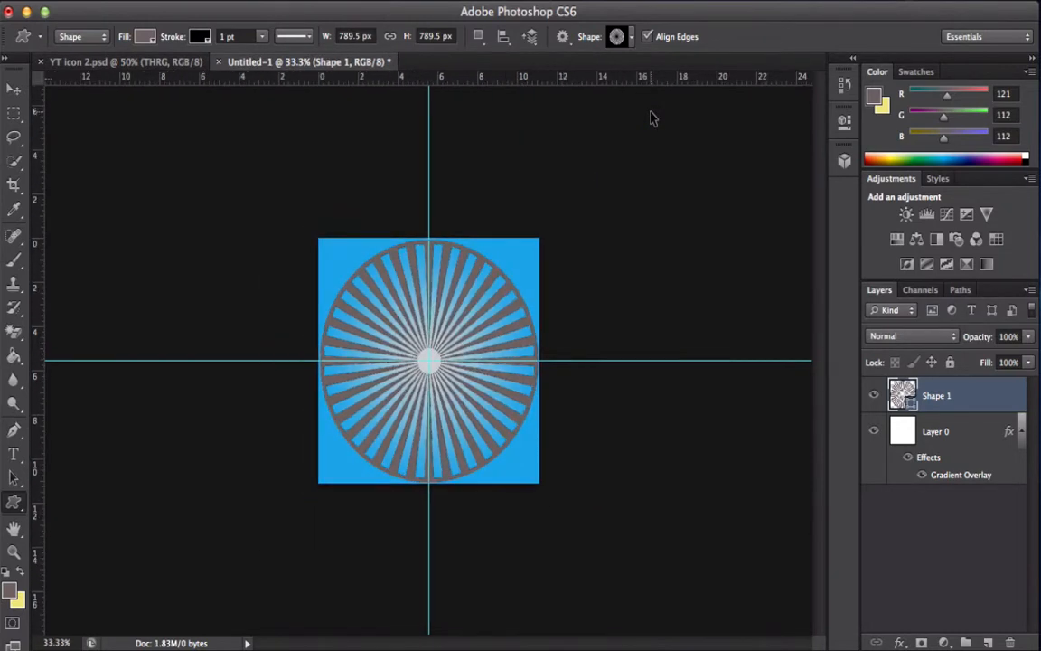
key("super+minus")
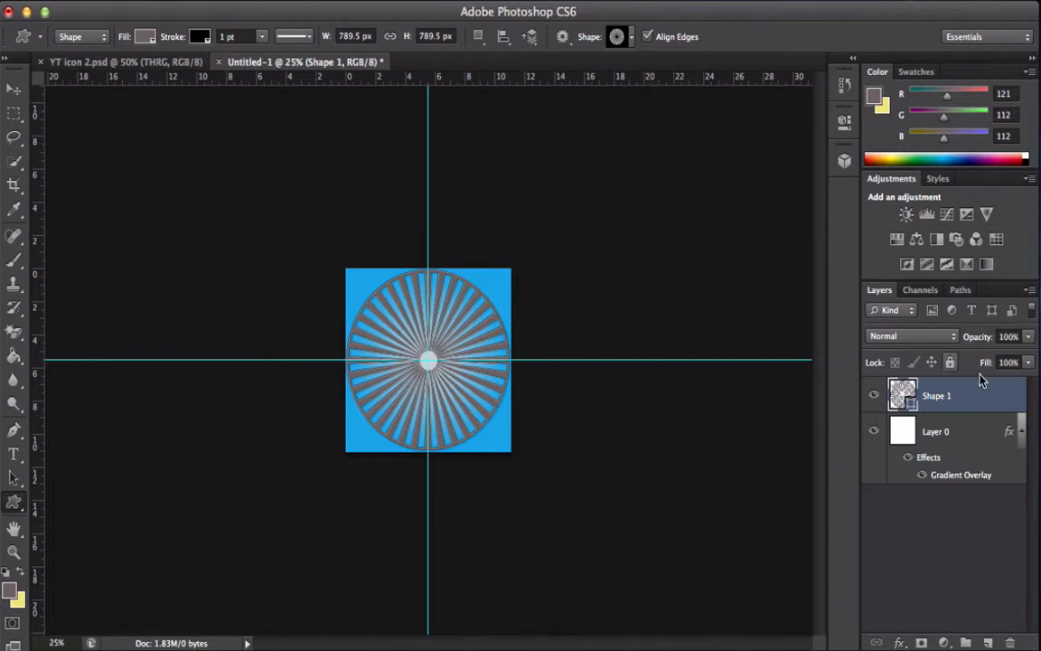
key("super+t")
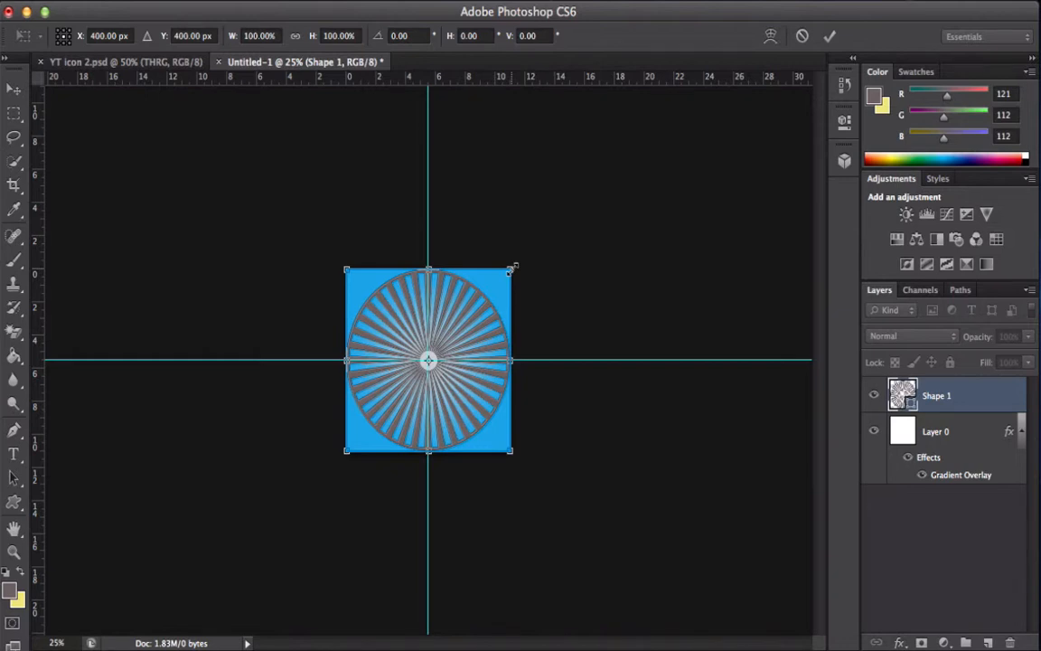
left_click_drag(512, 267, 584, 108)
key("super+minus")
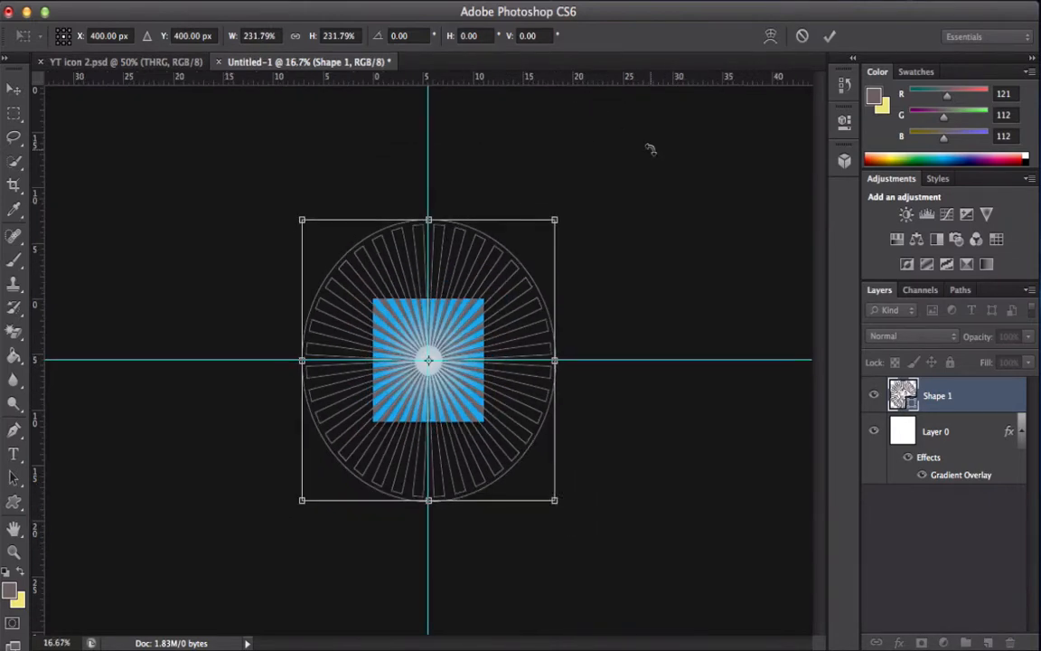
key("super+equal")
key("super+equal")
key("super+equal")
key("super+equal")
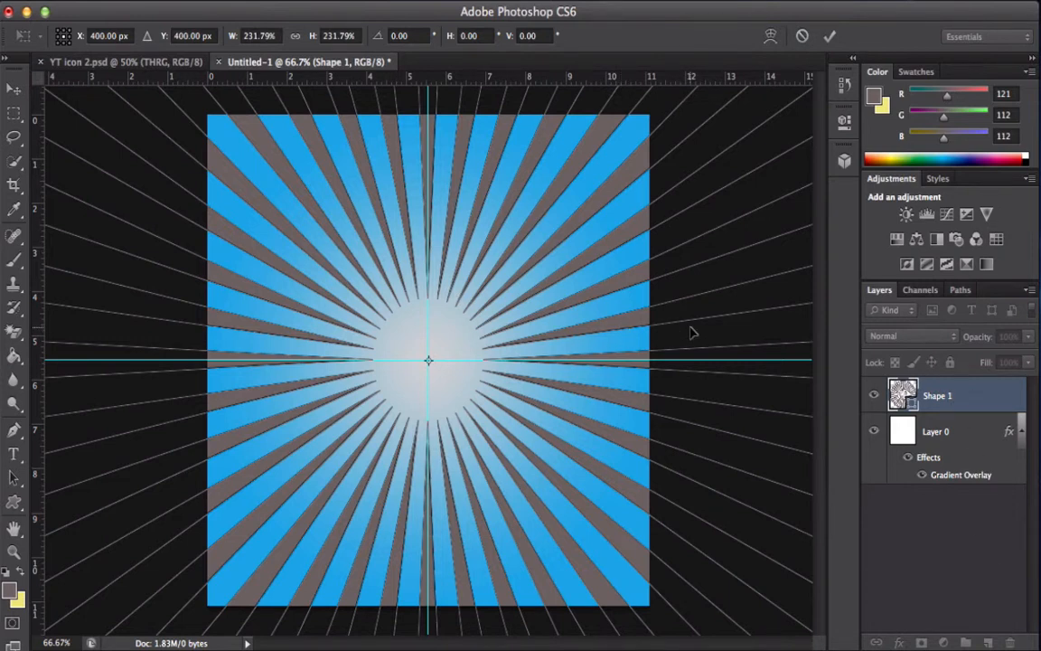
key("Return")
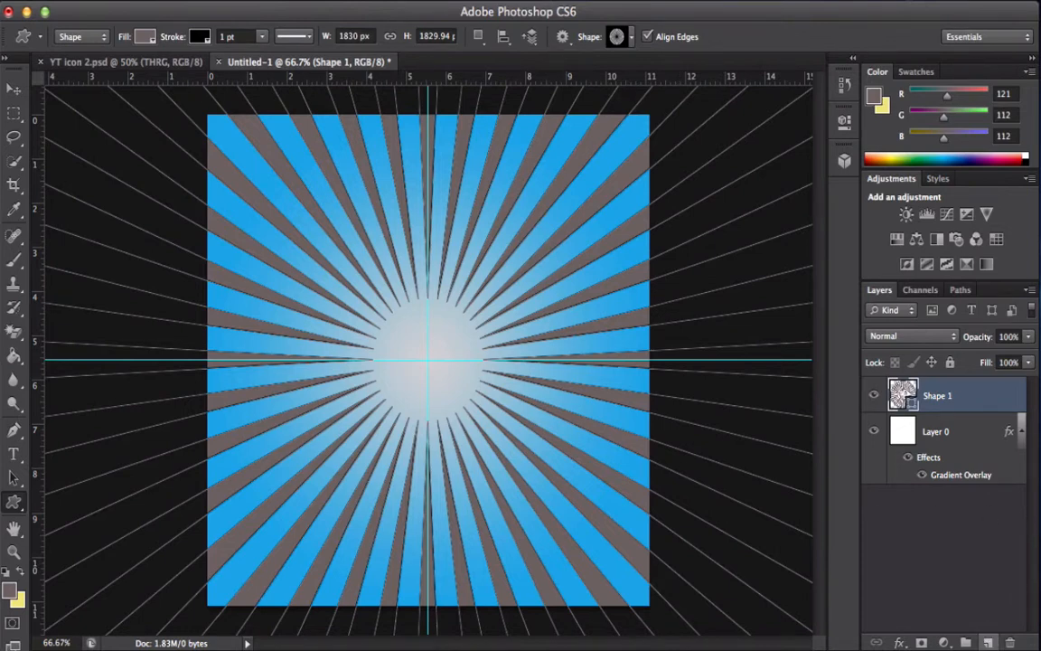
- Add a new empty layer above the sunburst shape and check the layers of the finished YT icon 2.psd design
left_click(988, 643)
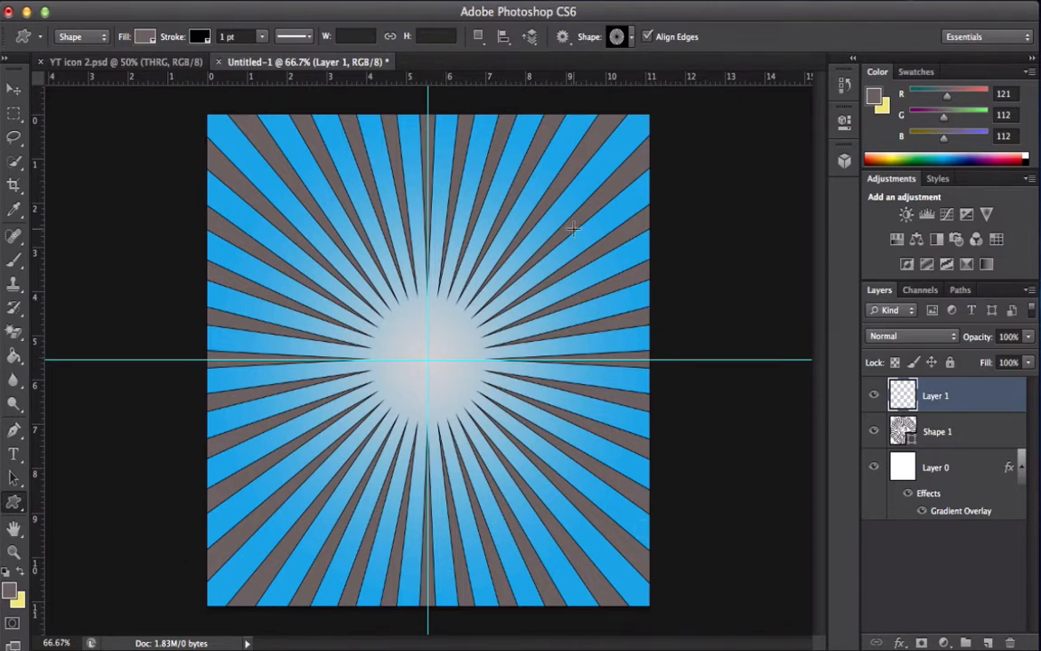
left_click(172, 70)
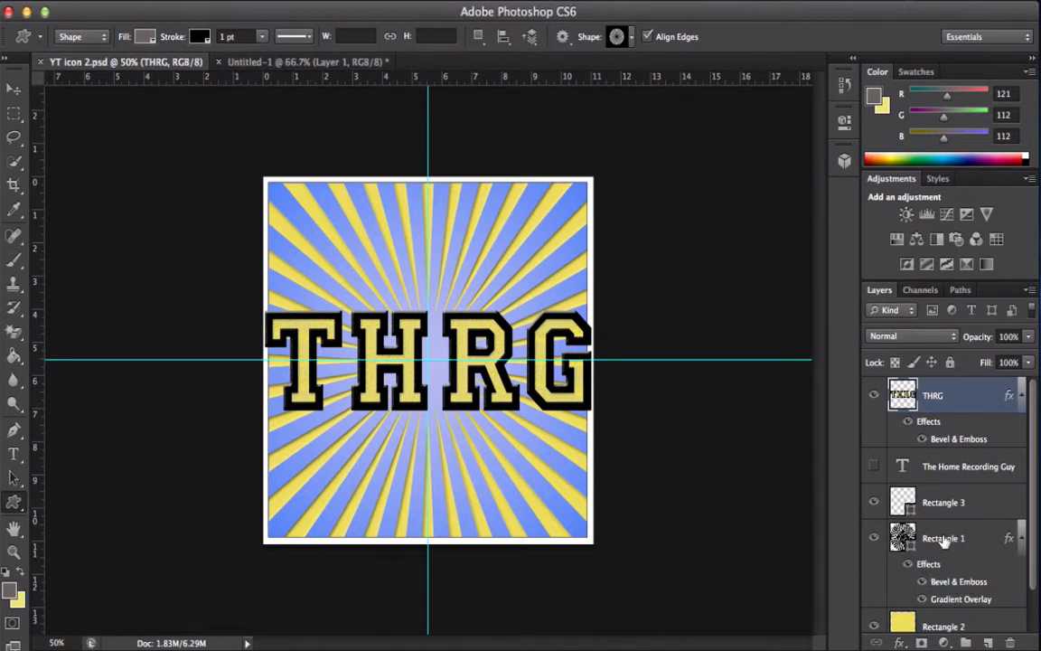
left_click(265, 62)
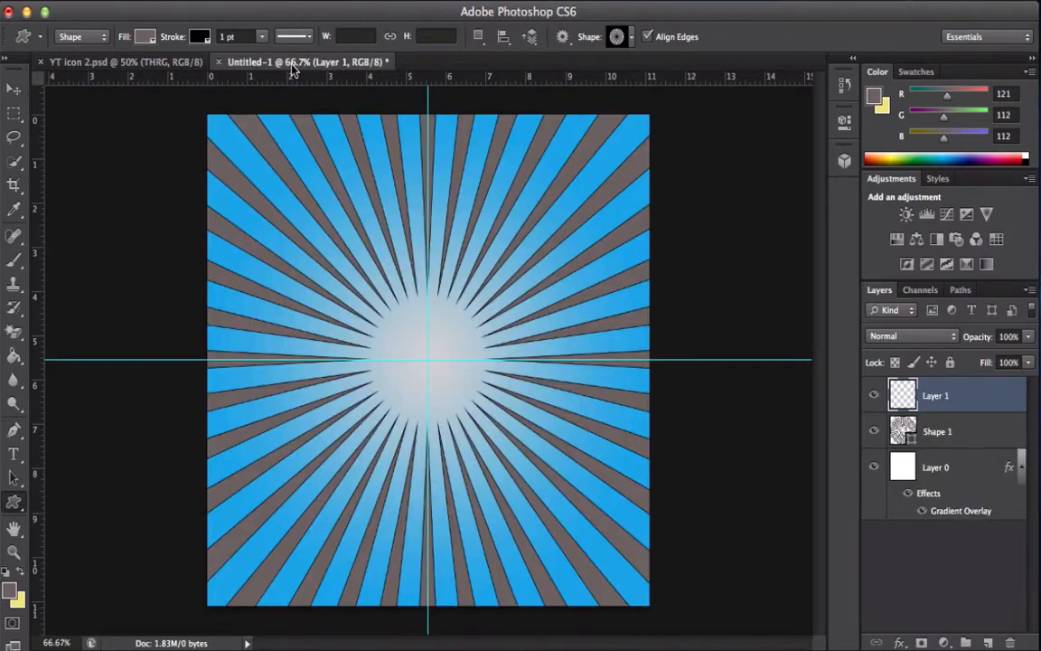
- Add a Bevel & Emboss effect to the Shape 1 layer and show the effect's settings
left_click(975, 439)
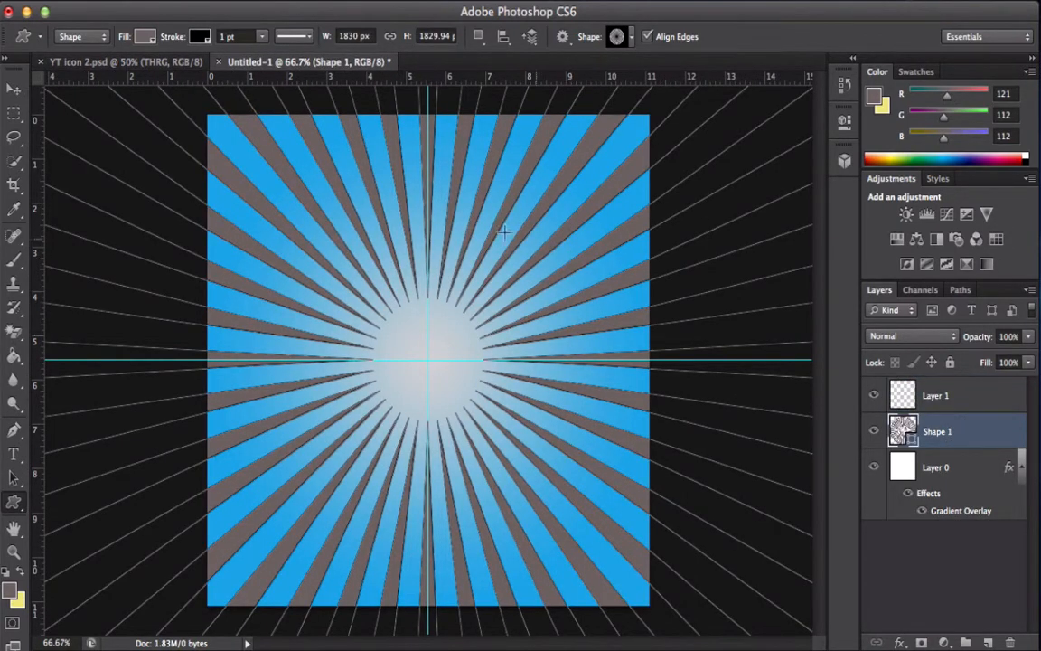
double_click(971, 432)
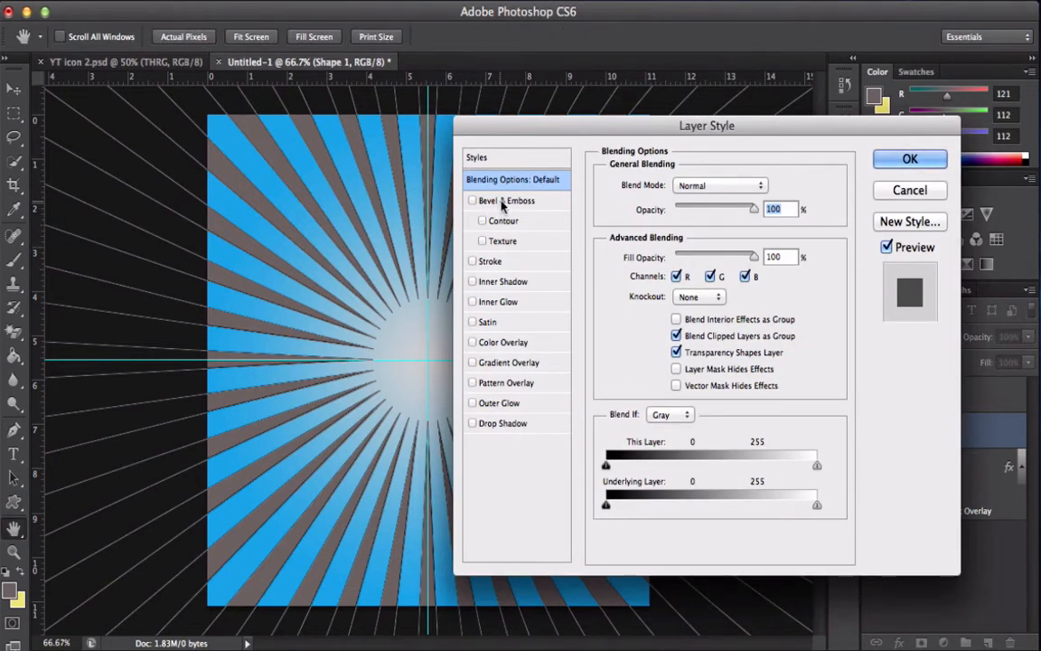
left_click(473, 200)
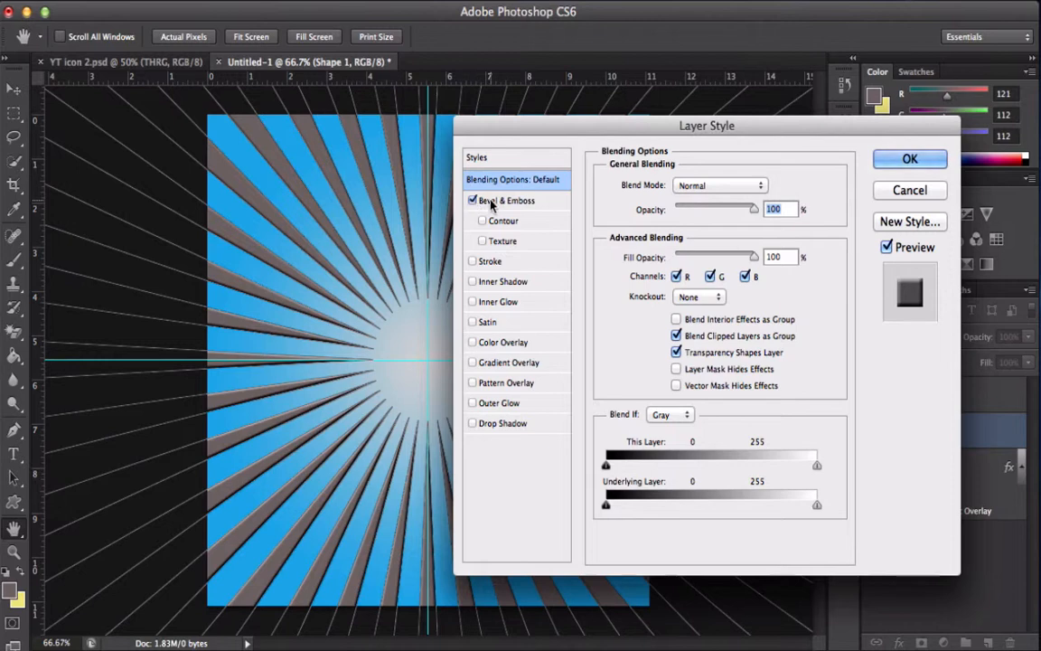
left_click(506, 200)
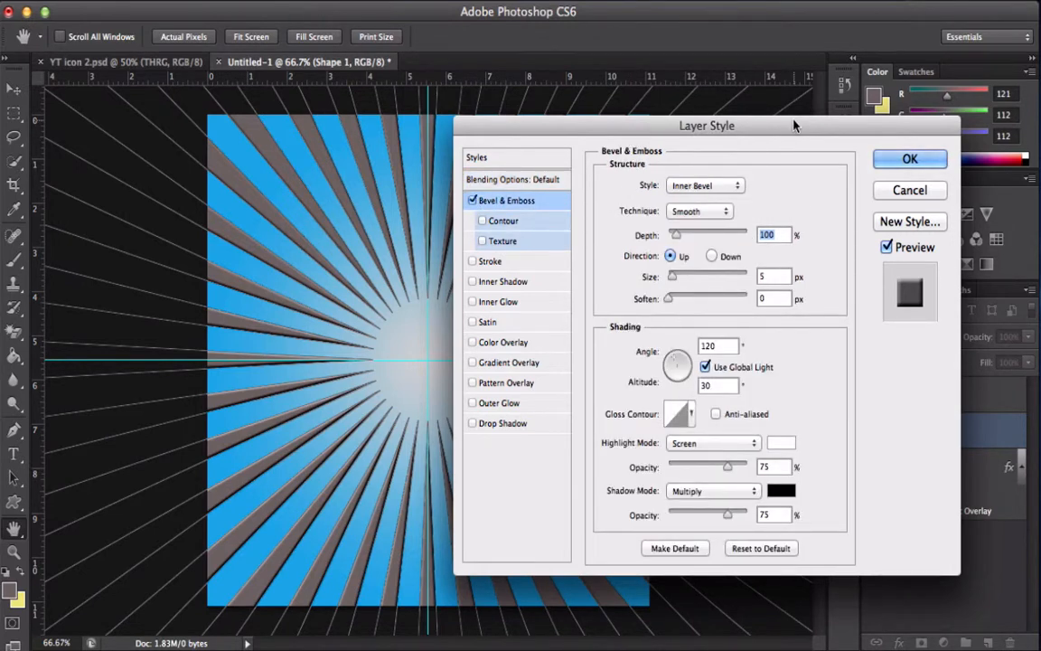
left_click_drag(795, 125, 860, 123)
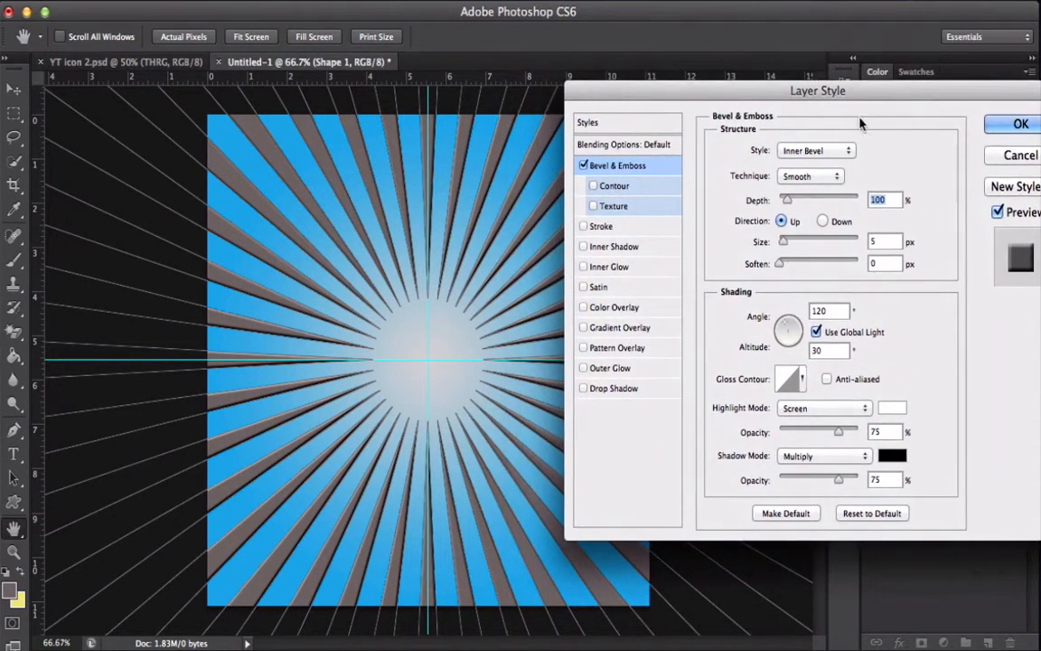
- Try stronger bevel values on the sunburst, and settle on depth 84%, size 6 px and soften 0 px
mouse_move(785, 203)
left_mouse_down()
mouse_move(802, 203)
mouse_move(771, 204)
mouse_move(796, 200)
left_mouse_up()
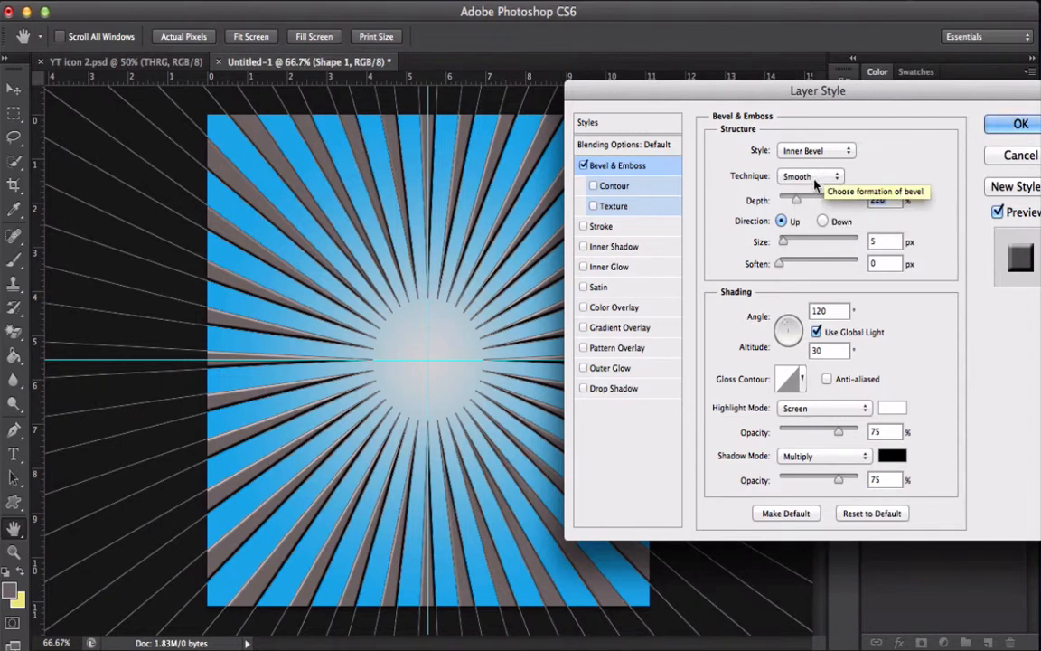
left_click_drag(784, 246, 797, 263)
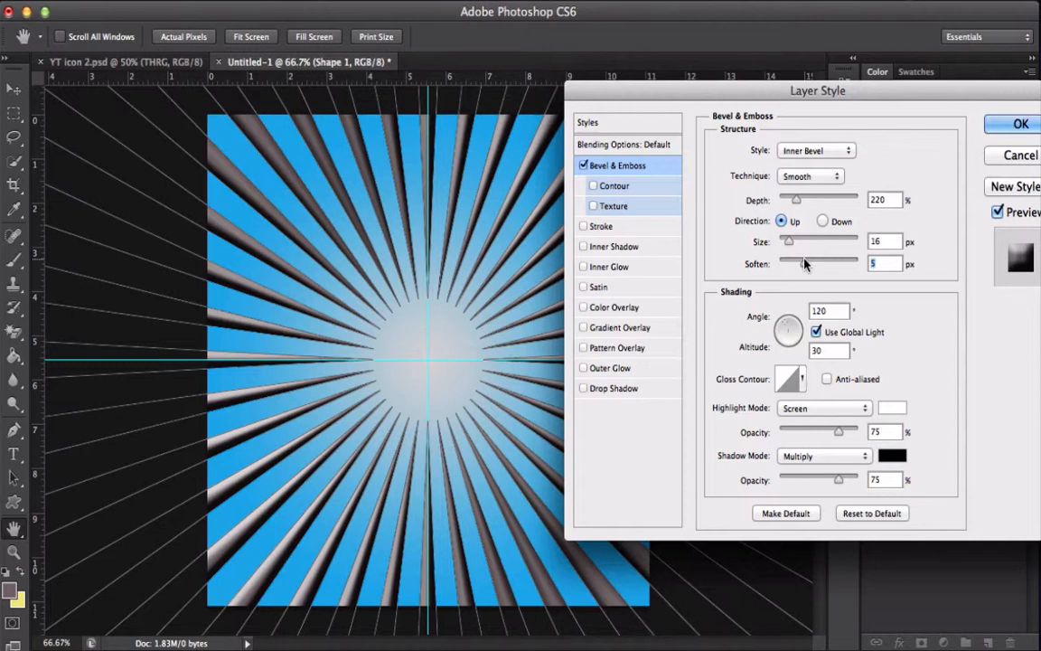
left_click_drag(805, 263, 777, 265)
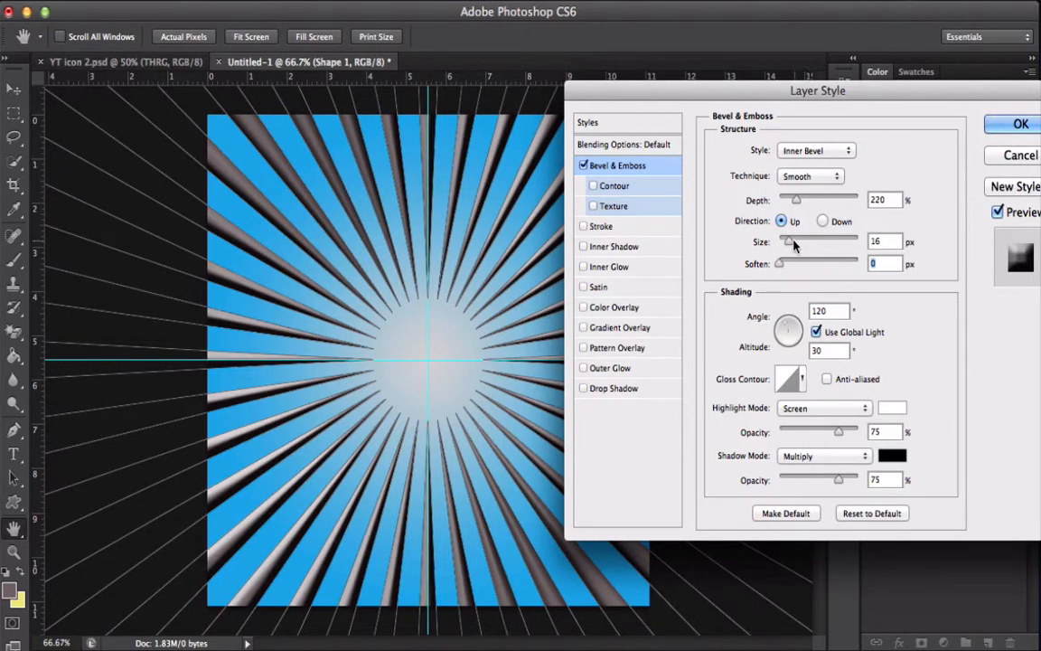
mouse_move(794, 244)
left_mouse_down()
mouse_move(784, 246)
mouse_move(798, 246)
left_mouse_up()
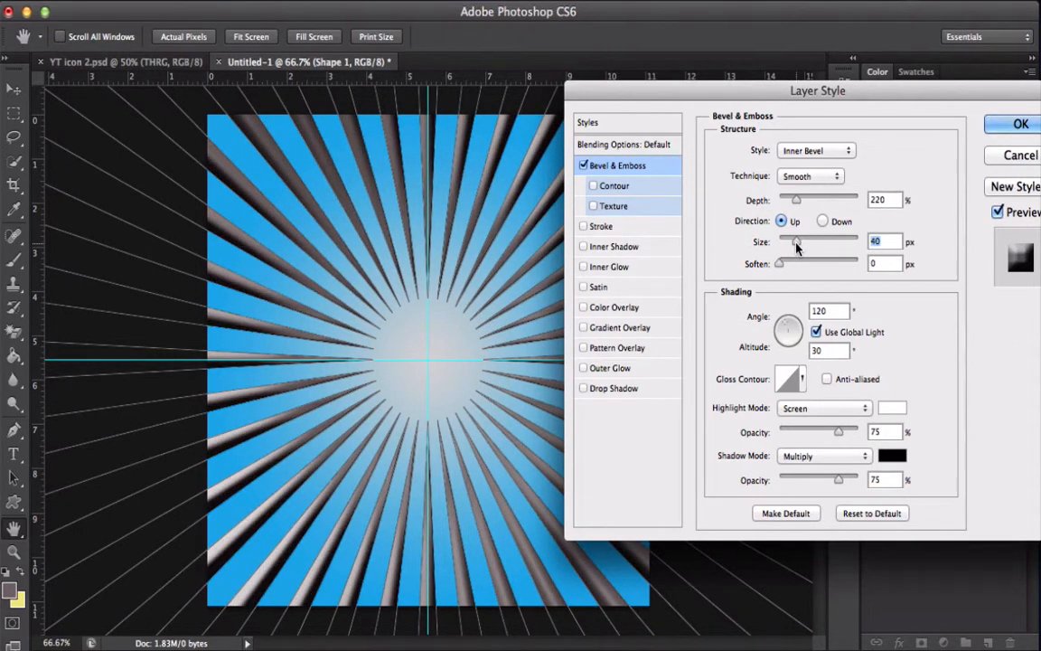
left_click_drag(796, 246, 784, 246)
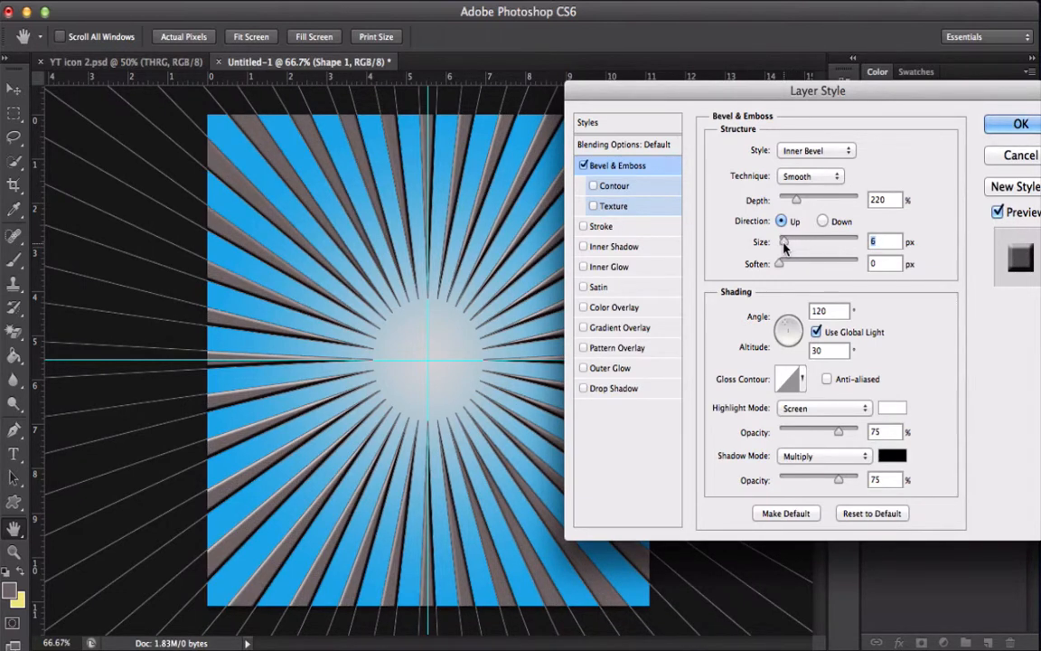
left_click_drag(796, 199, 785, 204)
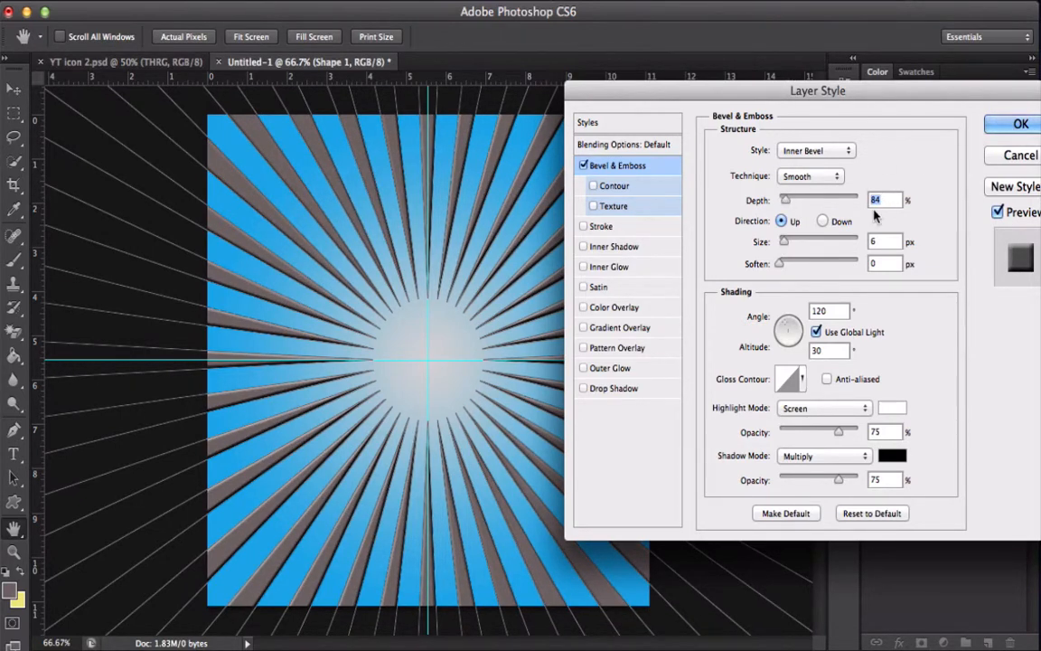
- Compare the Outer Bevel style on the rays, return to Inner Bevel with the Smooth technique, and apply the layer style
left_click(833, 178)
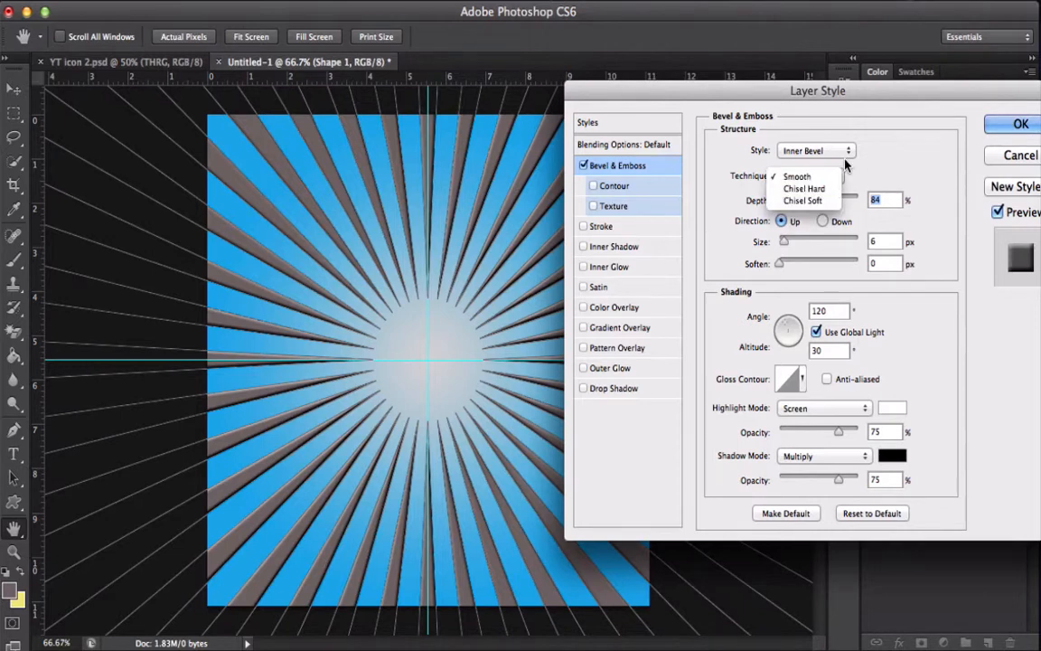
left_click(833, 177)
left_click(846, 152)
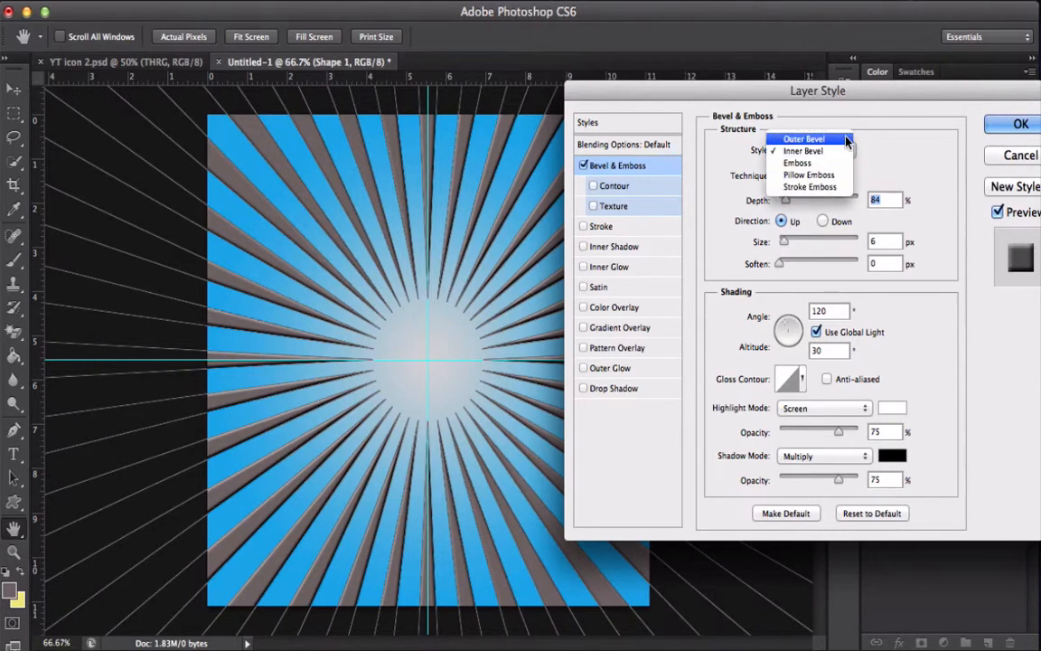
left_click(846, 140)
left_click(846, 149)
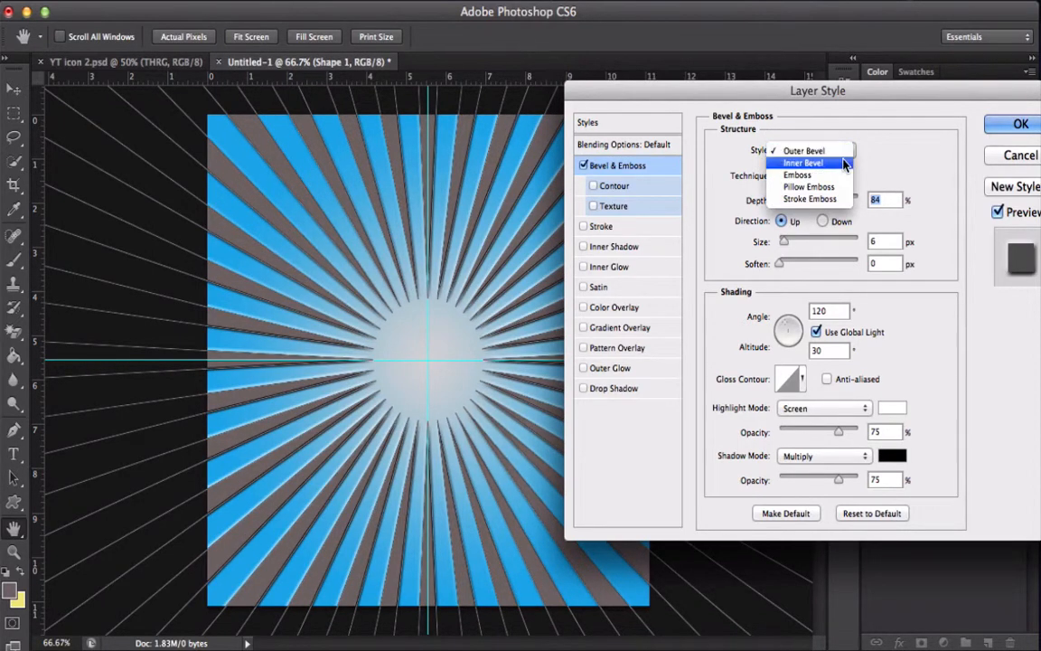
left_click(807, 163)
left_click(1010, 126)
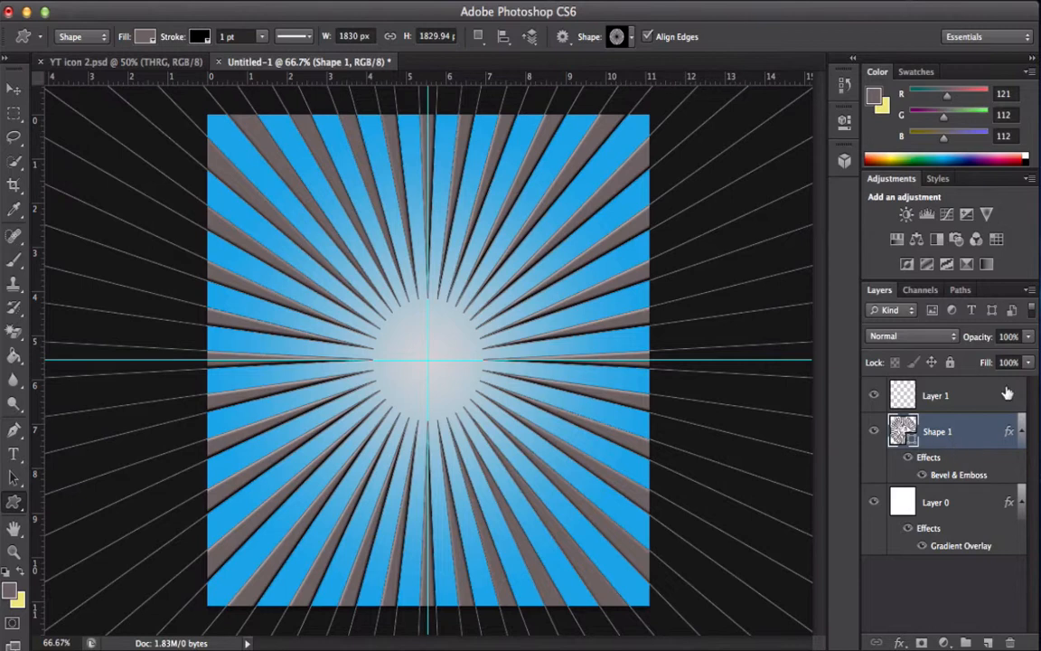
- Check the white border in the YT icon 2.psd design, and ready the Rectangle tool on Layer 1 of Untitled-1
left_click(913, 395)
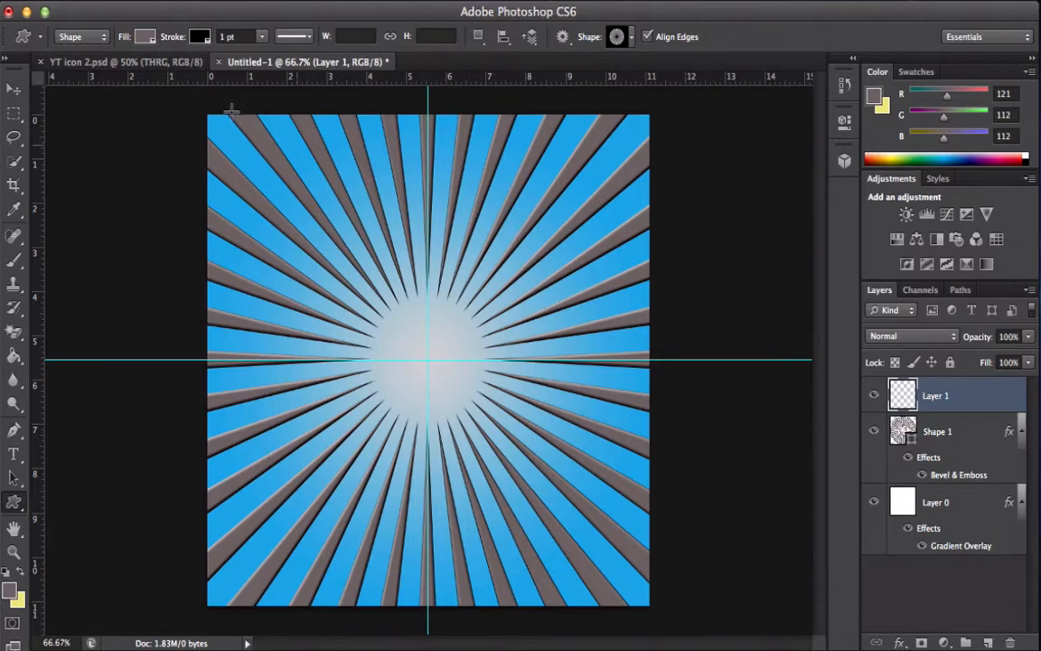
left_click(190, 63)
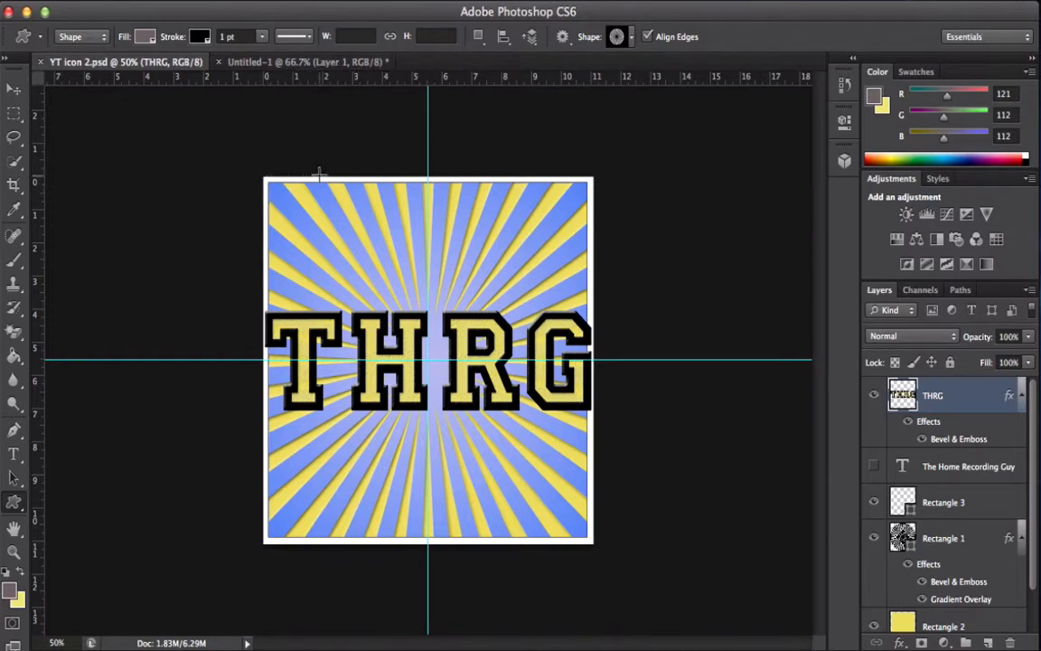
left_click(294, 62)
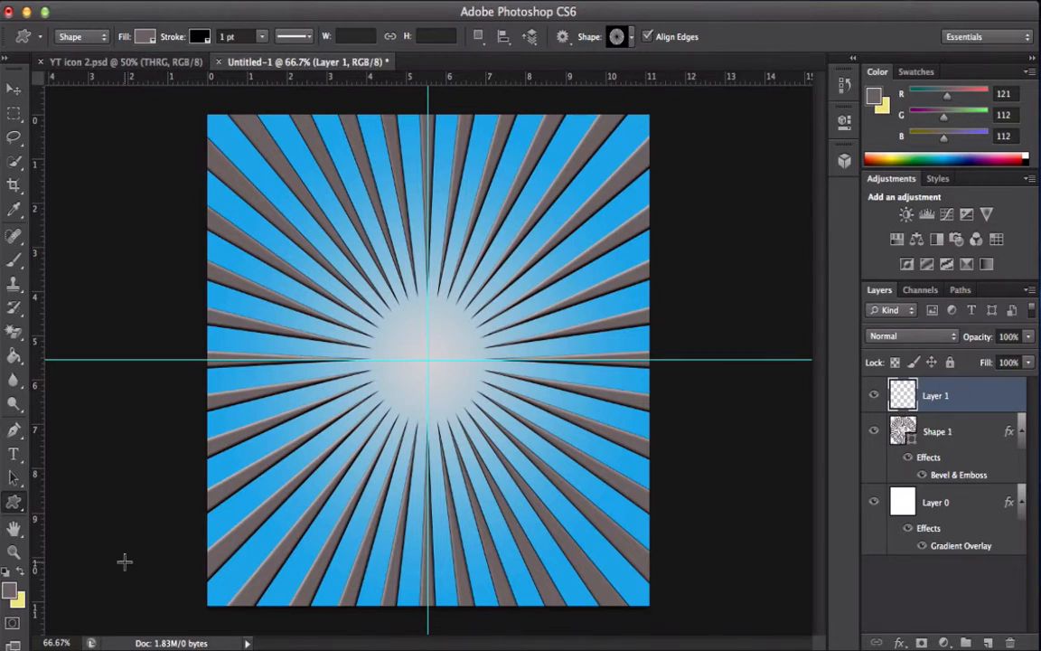
left_click(14, 504)
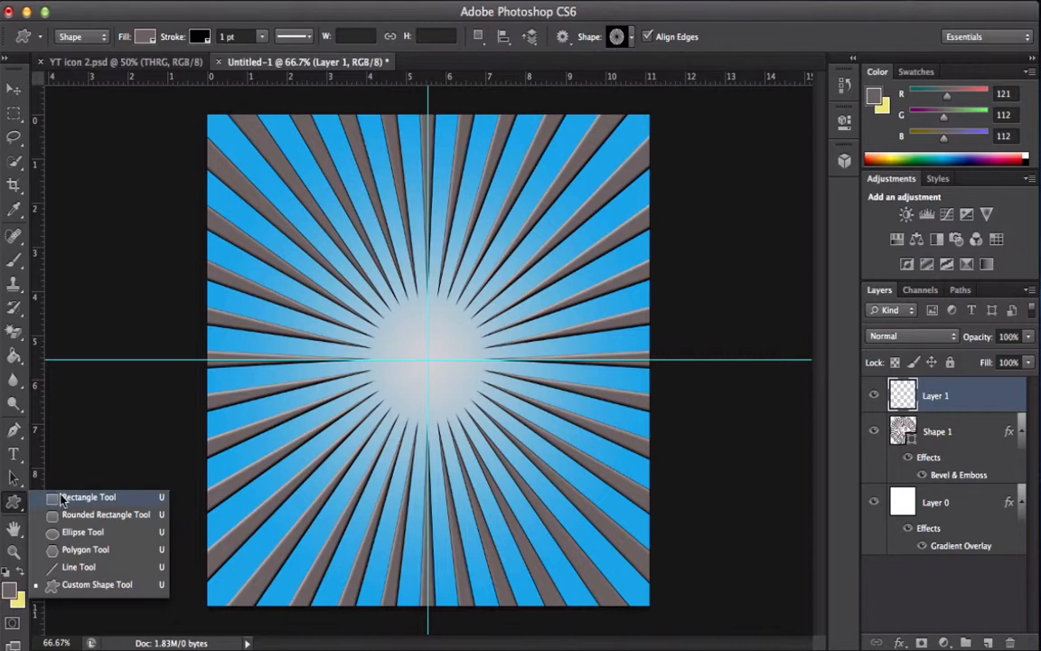
left_click(63, 500)
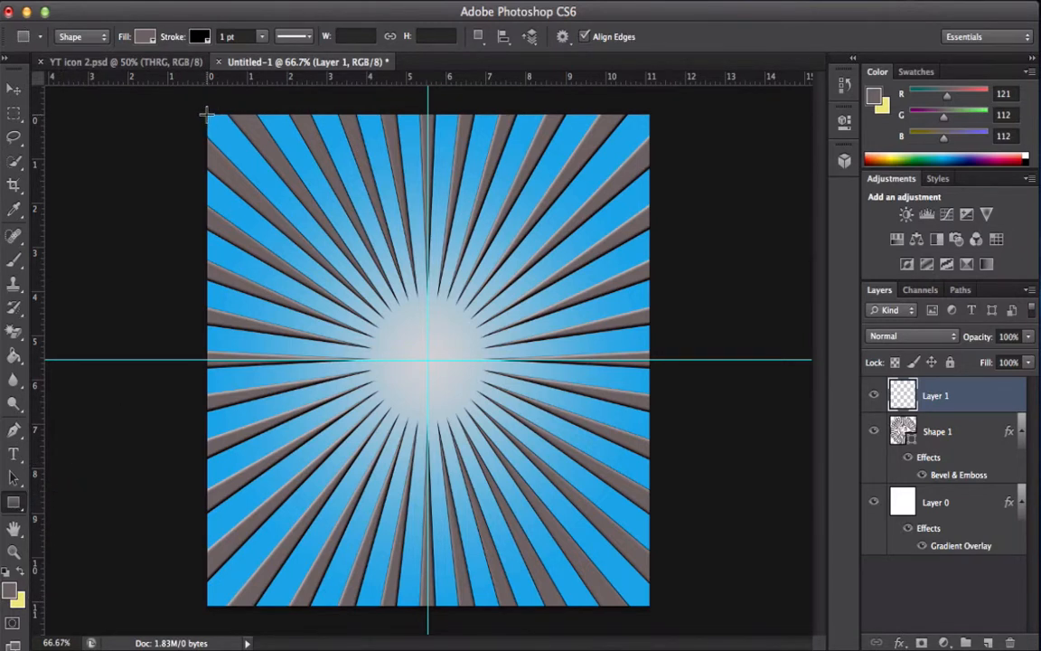
left_click_drag(207, 115, 287, 221)
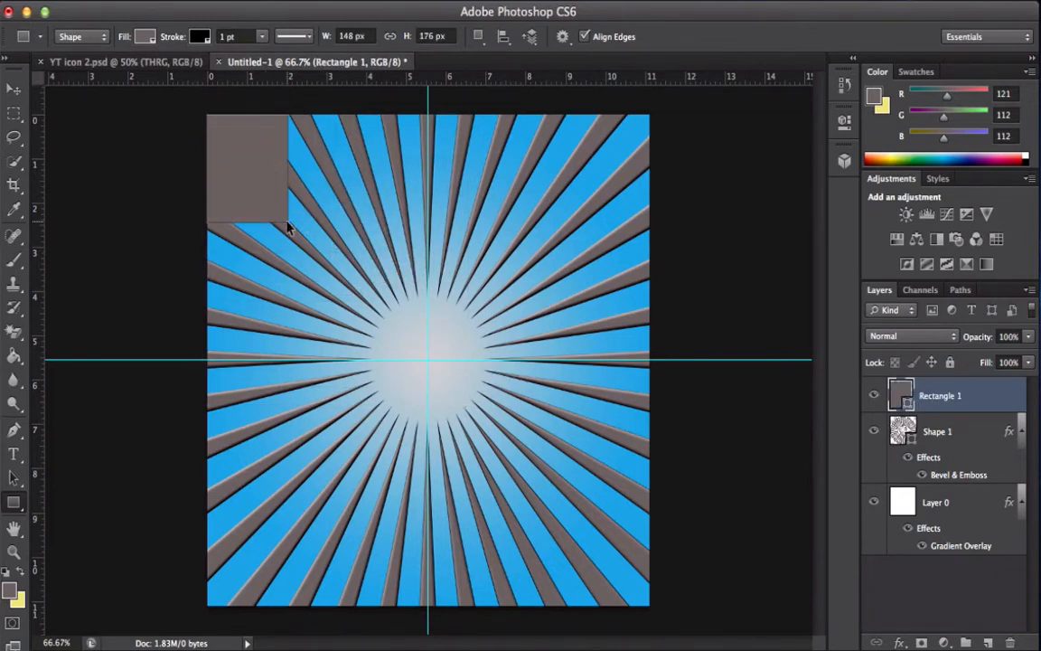
key("super+z")
left_click(12, 588)
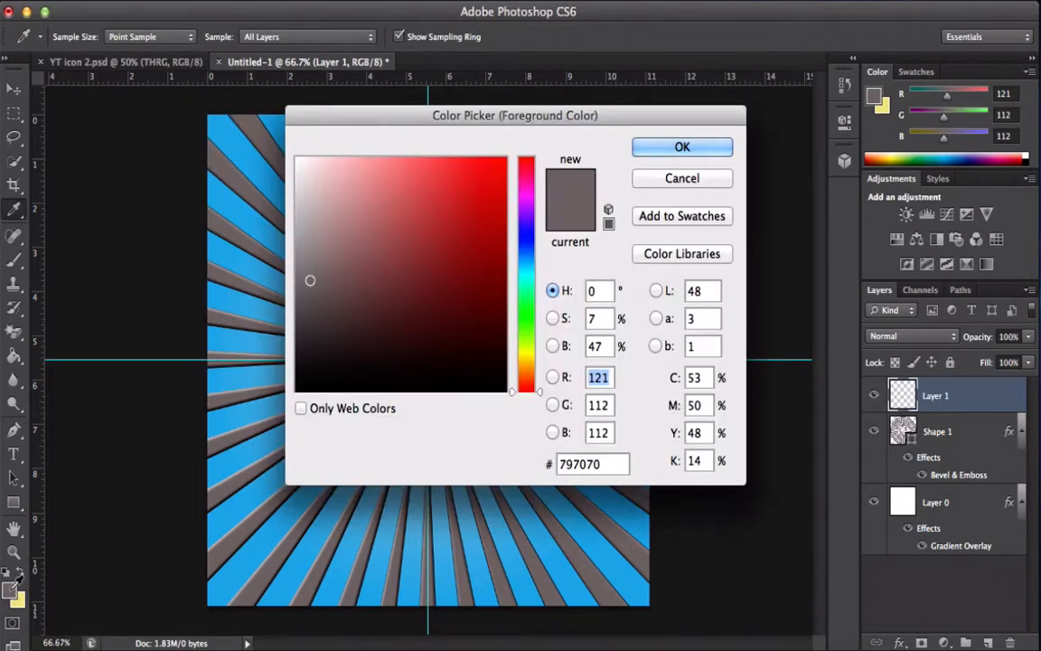
left_click(683, 178)
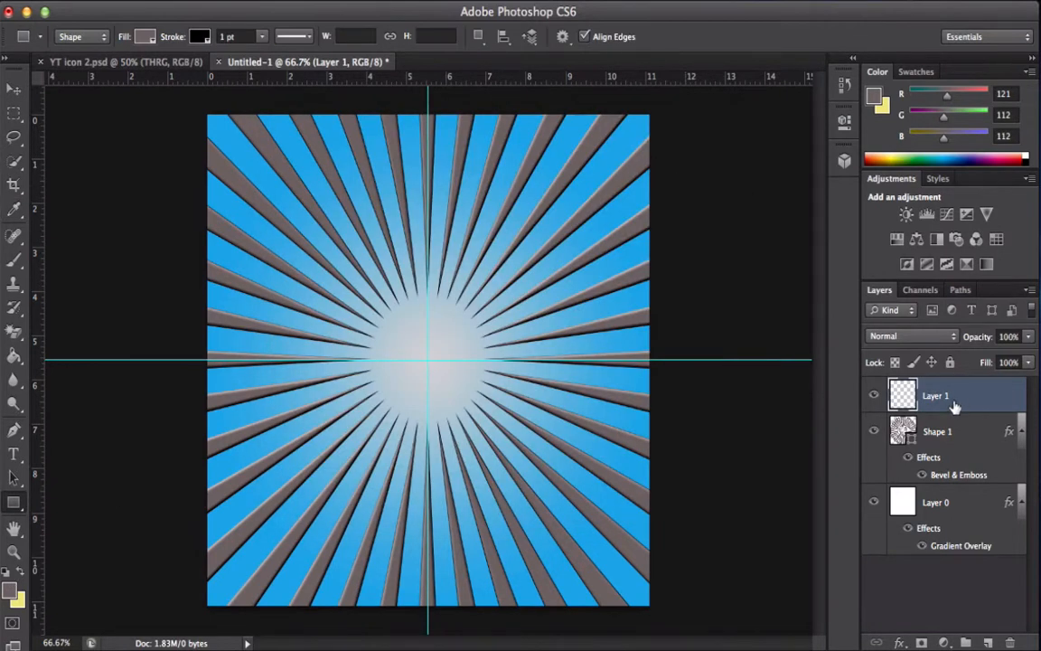
- Set the foreground color to white (ffffff) for the Rectangle tool
left_click(10, 590)
left_click(619, 463)
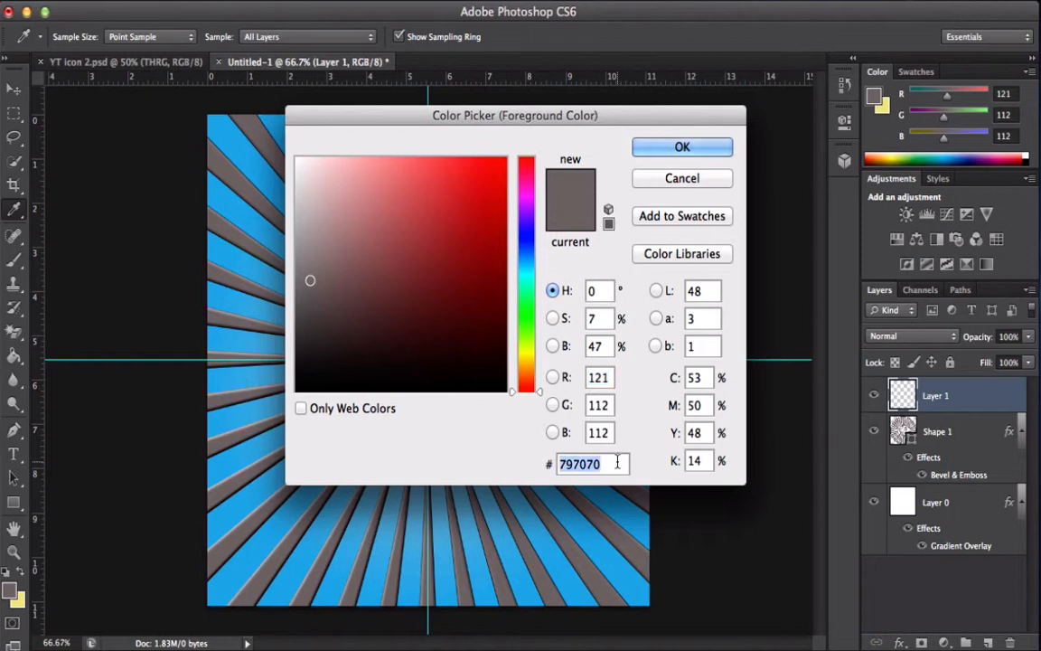
type("fff")
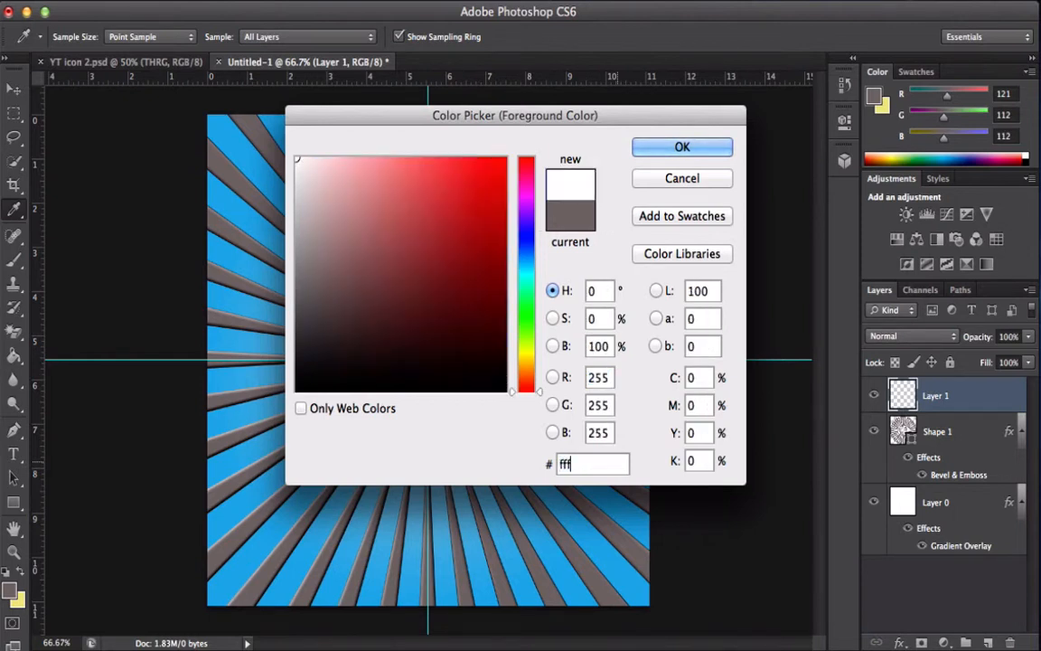
type("fff")
left_click(681, 147)
key("u")
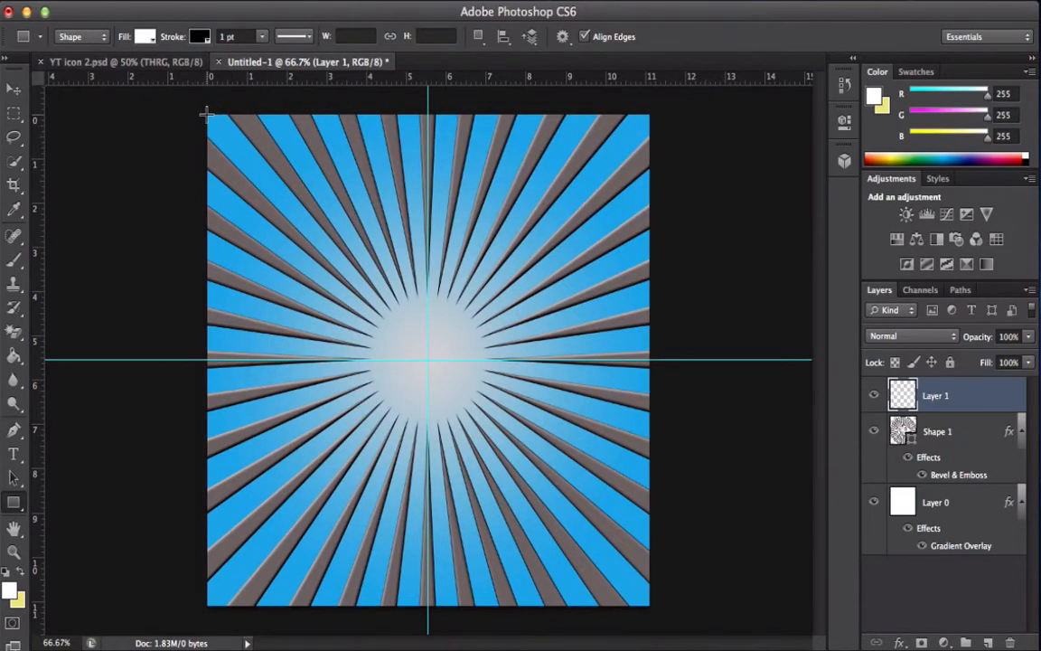
- Draw a white rectangle of about 801 x 799 px over the canvas, and cut a centered inner rectangle with Exclude Overlapping Shapes, leaving a thin border
left_click_drag(207, 115, 648, 606)
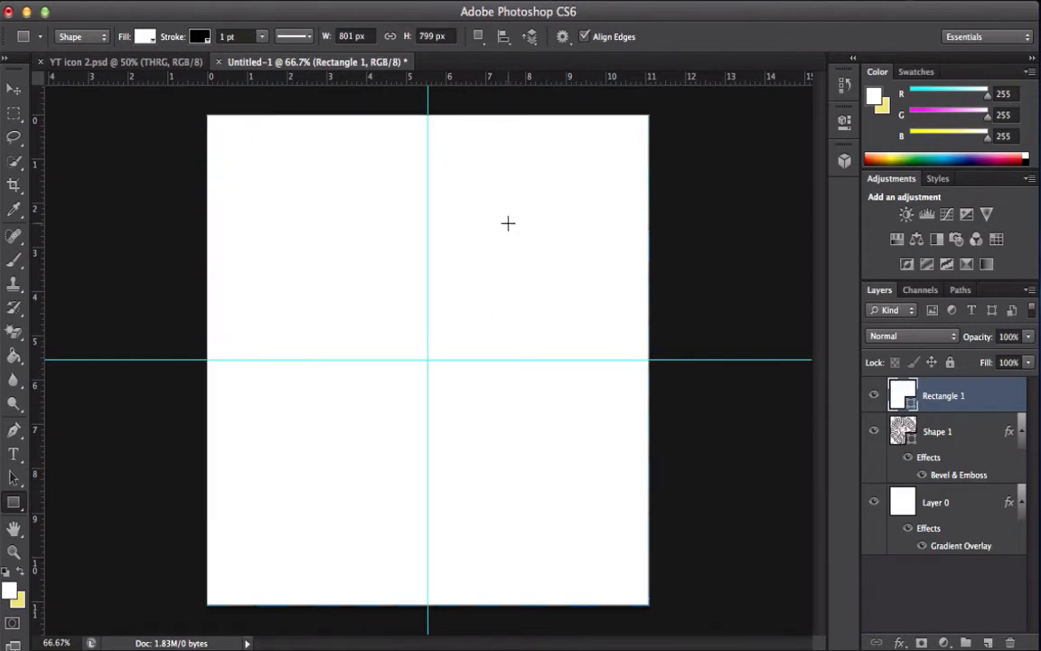
left_click(482, 38)
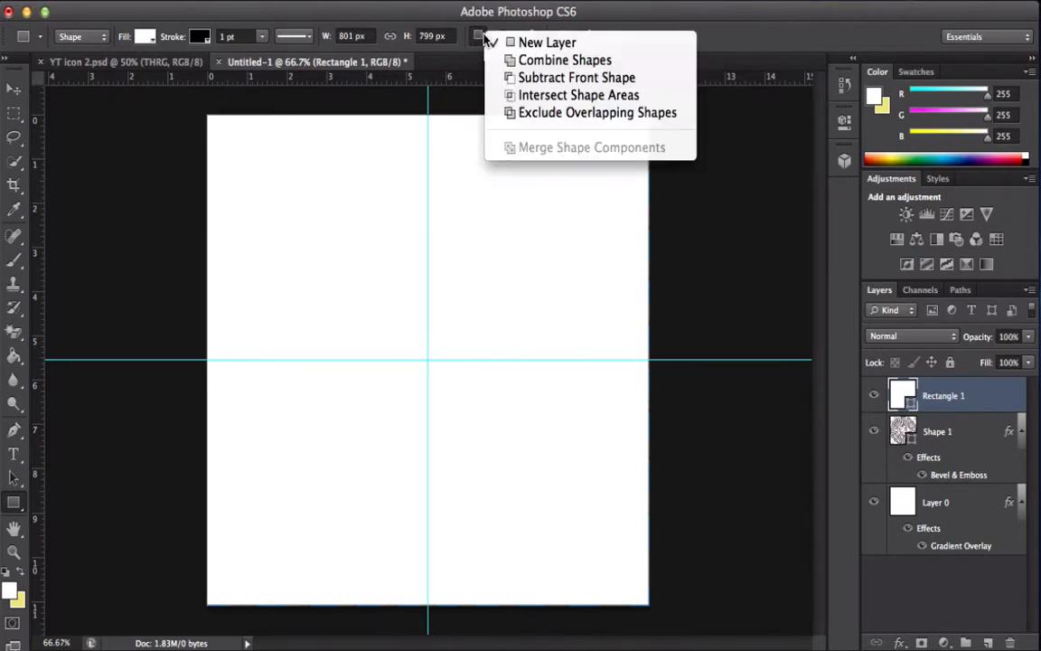
left_click(540, 114)
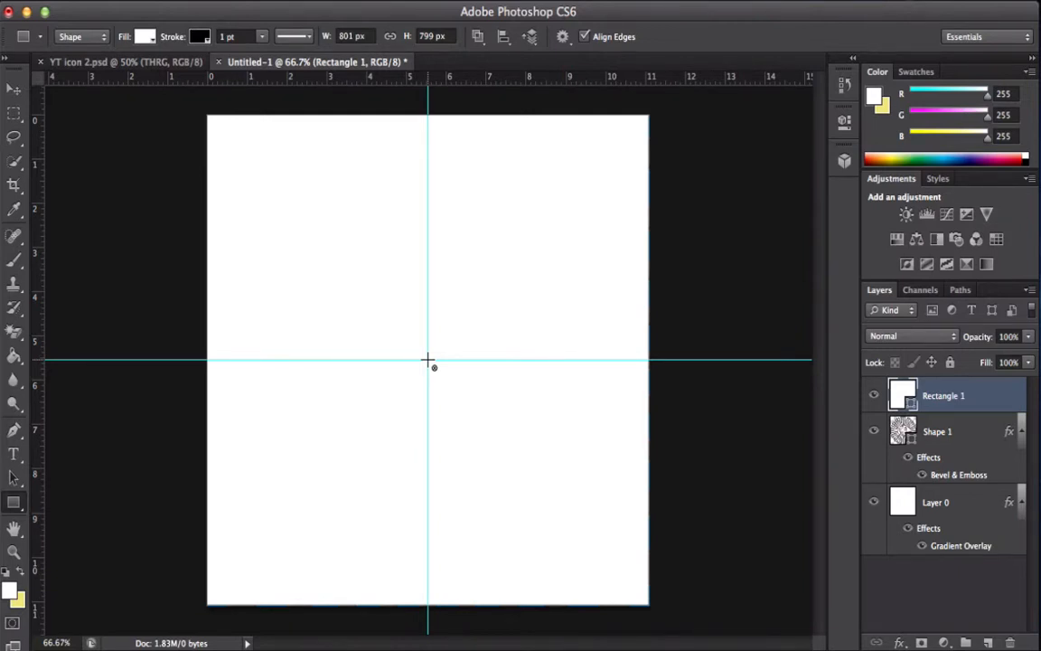
left_click_drag(430, 358, 638, 125)
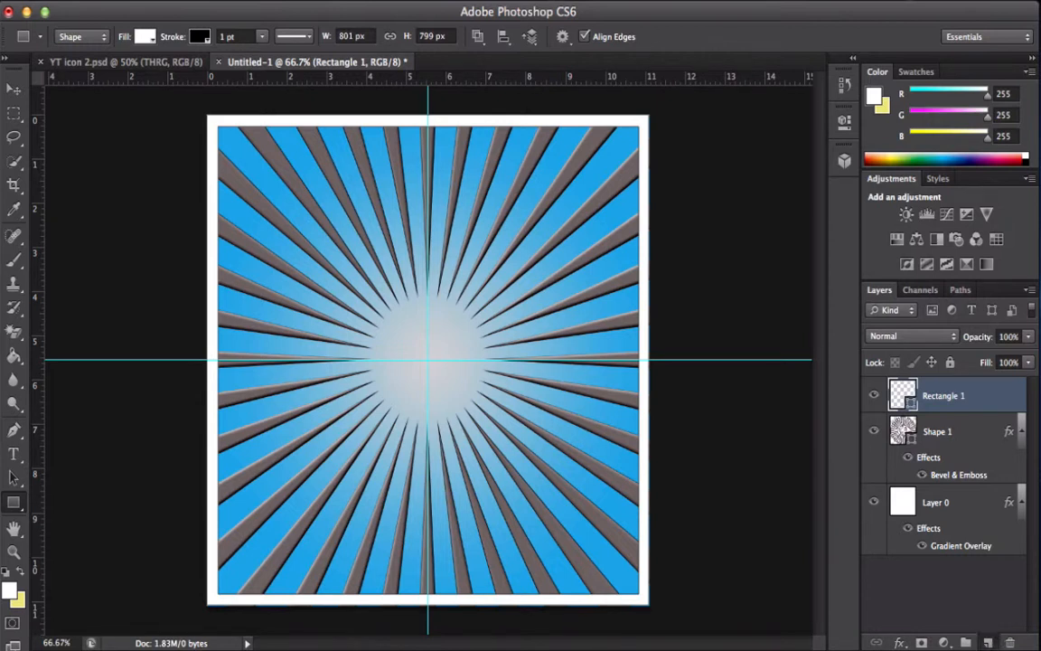
- Add a new layer above the Rectangle 1 border and set the Type tool's font to Copperplate
left_click(987, 642)
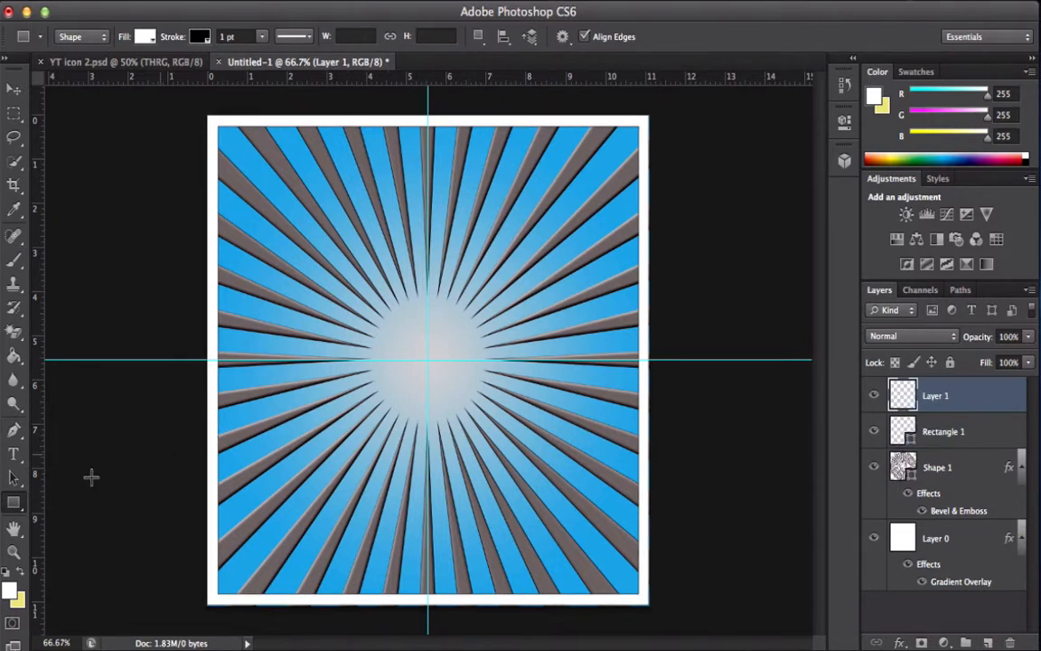
left_click(16, 455)
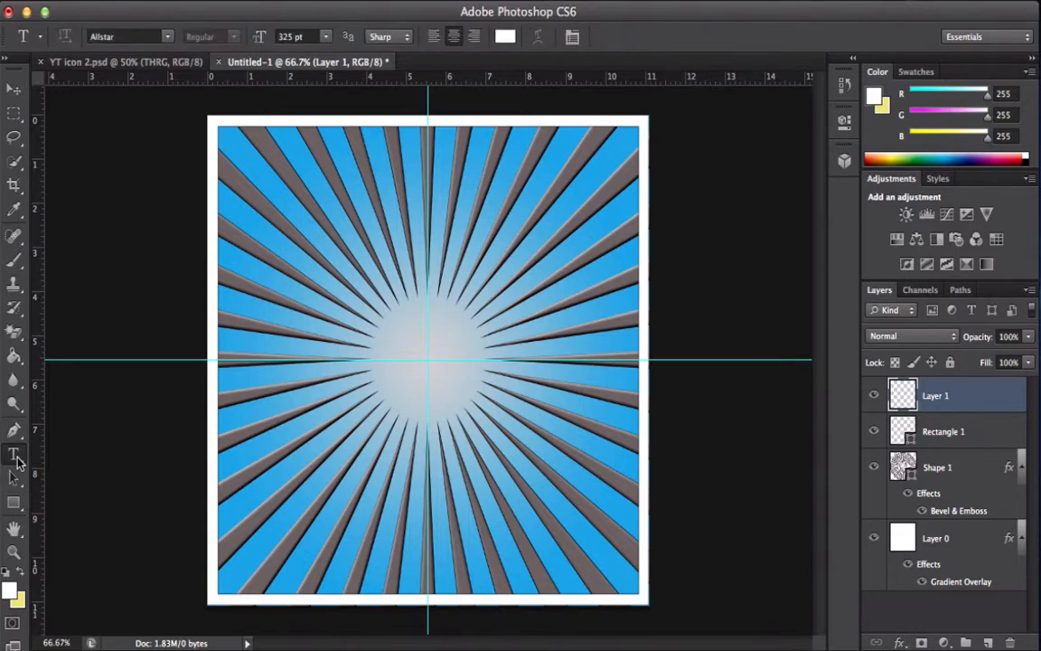
left_click(165, 36)
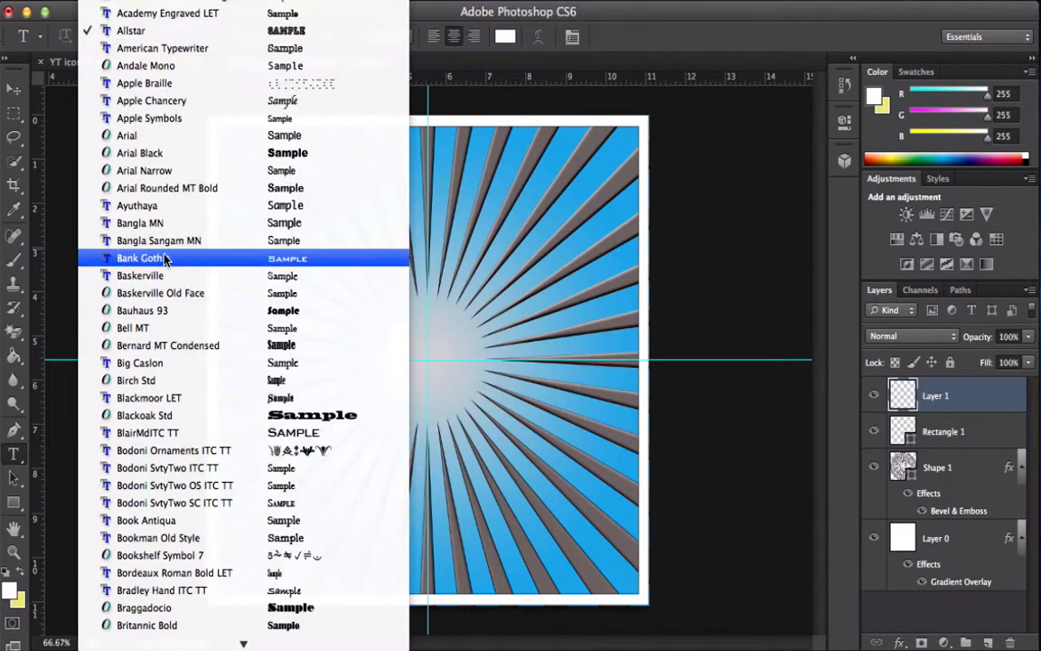
scroll(202, 301, "down", 9)
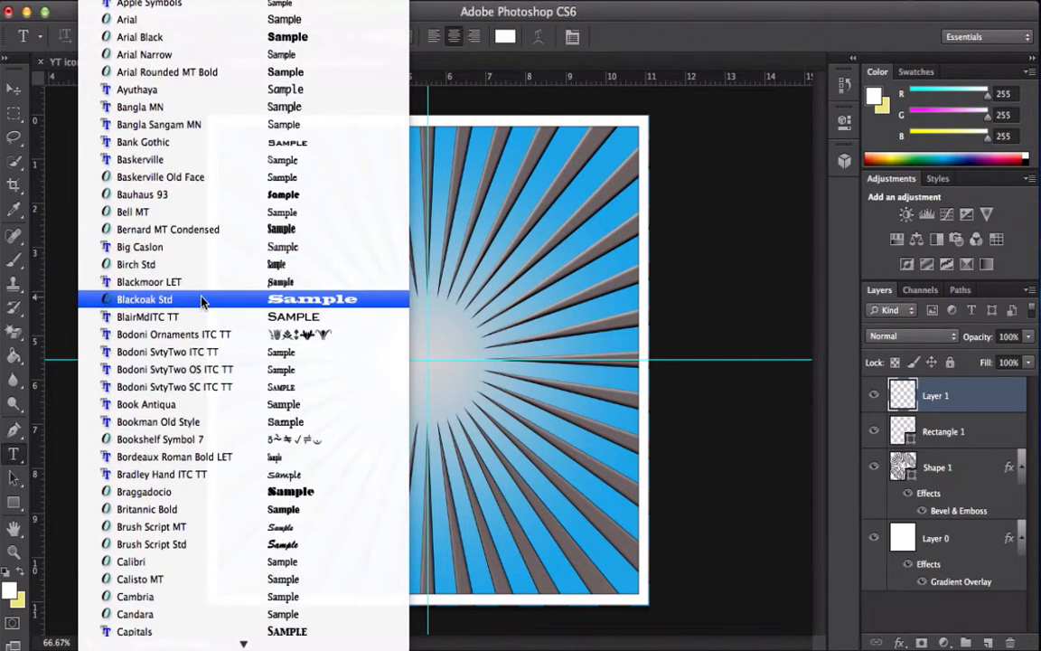
scroll(202, 301, "down", 1)
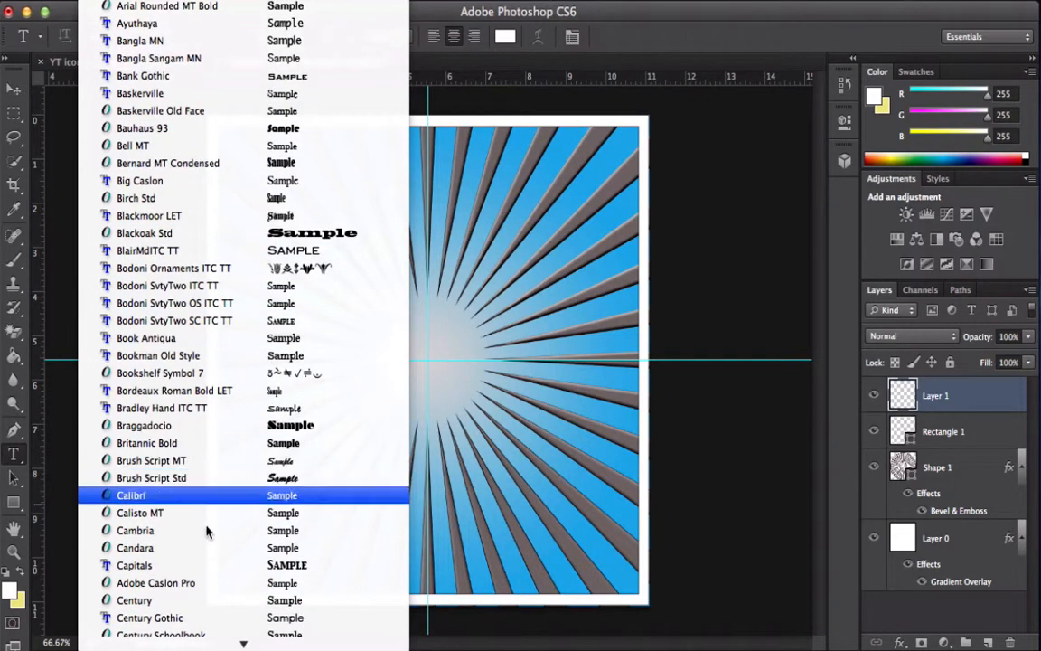
scroll(199, 565, "down", 6)
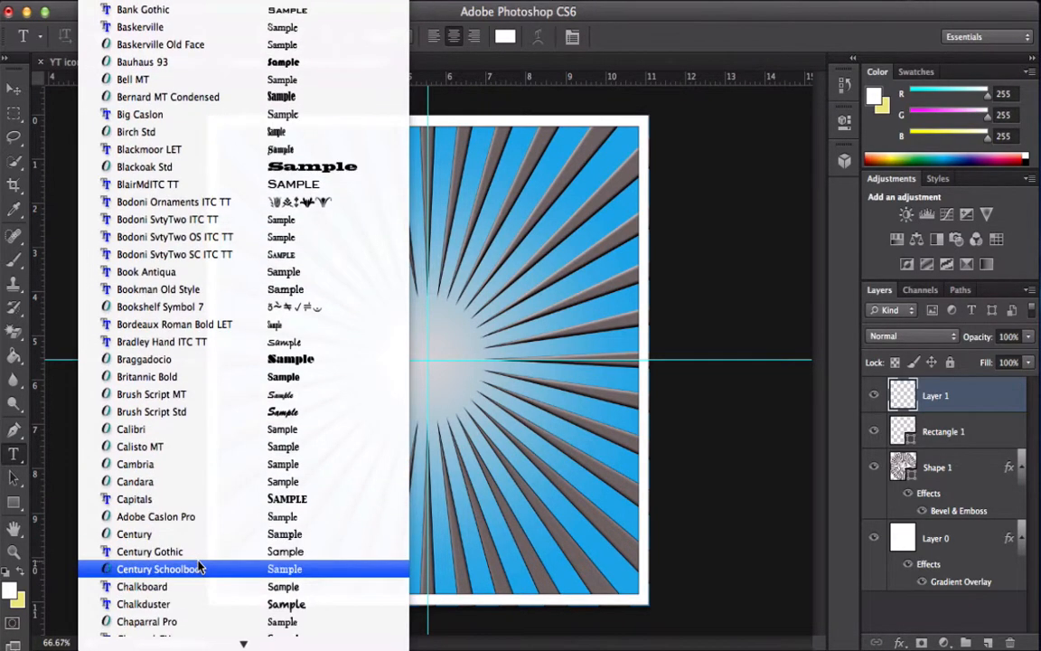
scroll(199, 565, "down", 9)
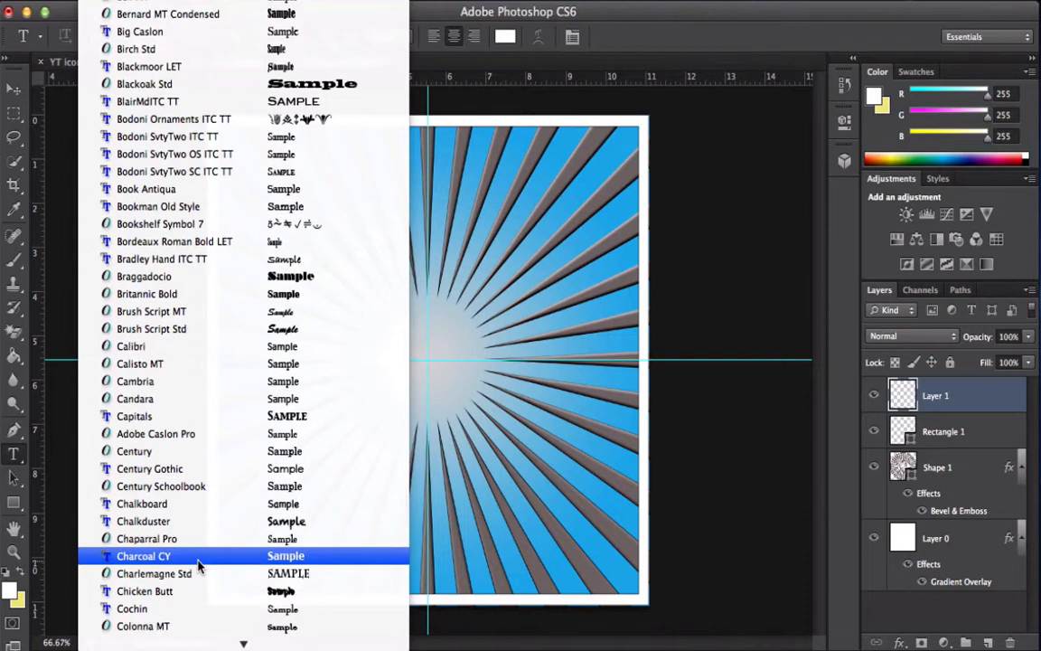
scroll(198, 565, "down", 2)
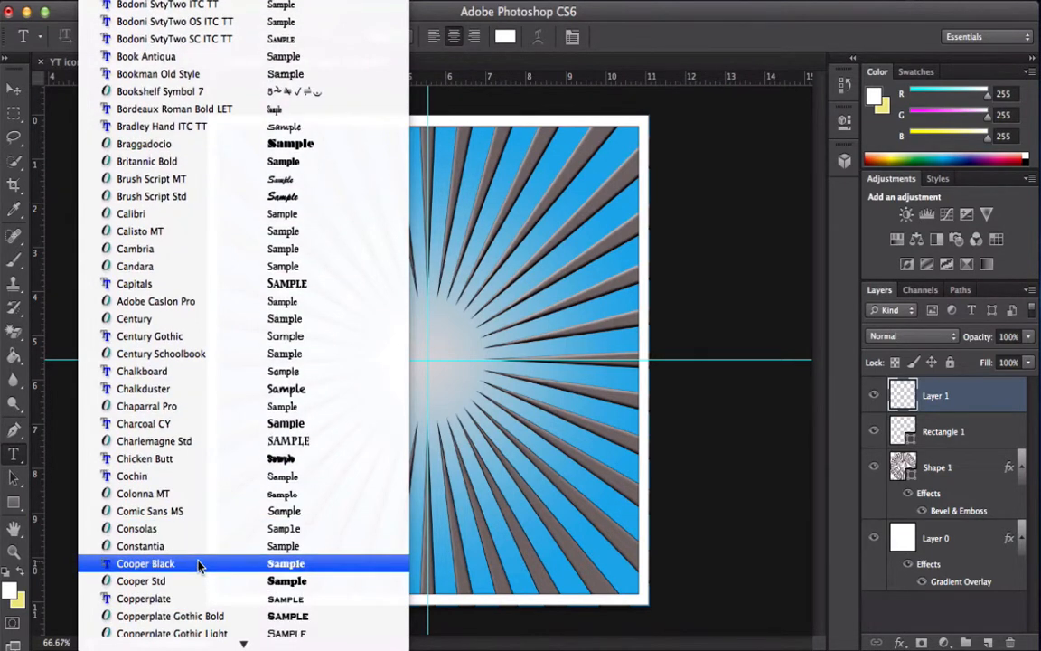
left_click(185, 598)
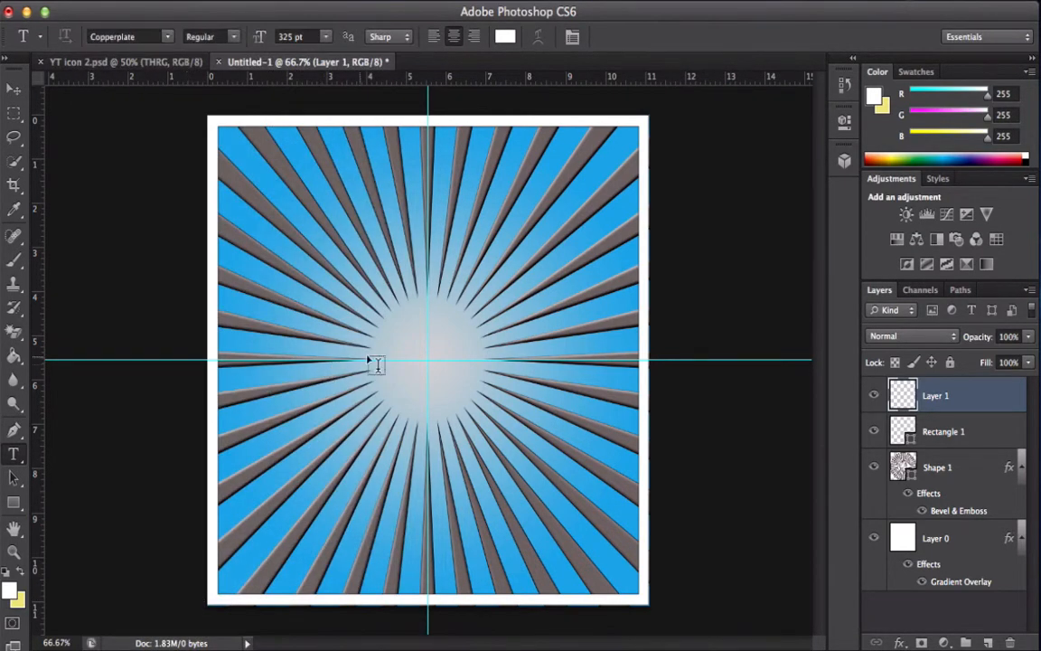
- Start a text line on the new layer, near the middle of the canvas, and set its font size to 125 pt
left_click(319, 377)
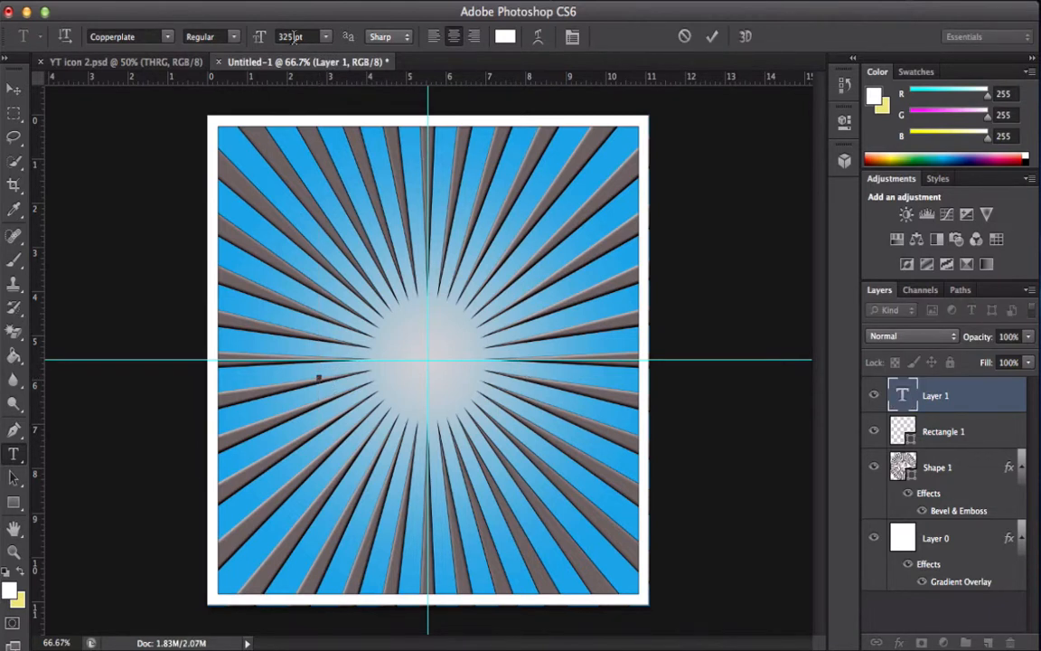
left_click_drag(294, 37, 278, 37)
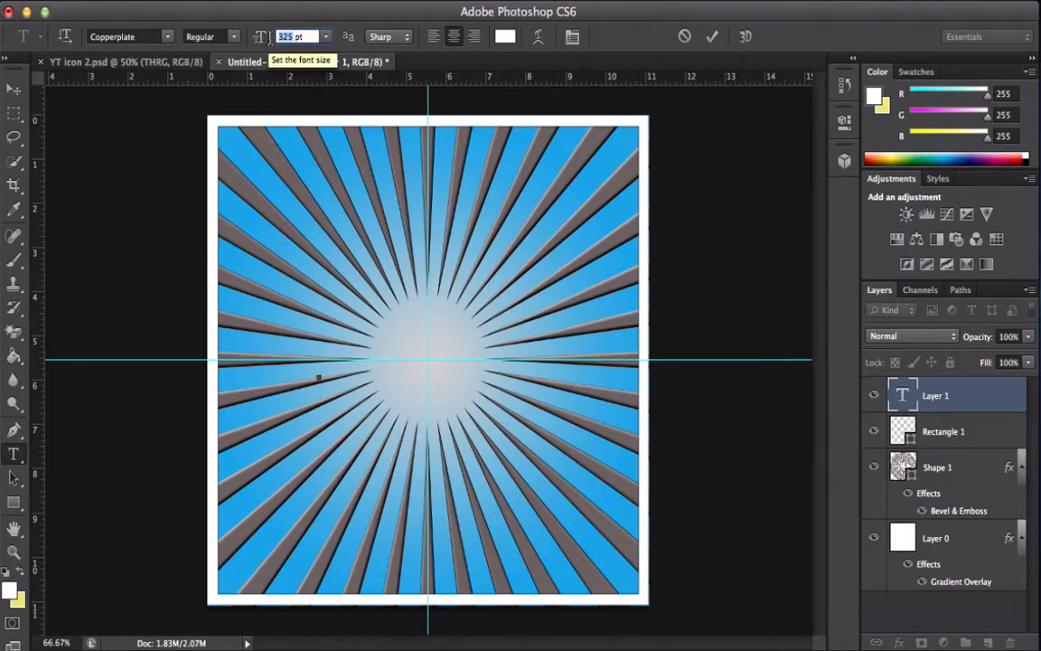
type("125")
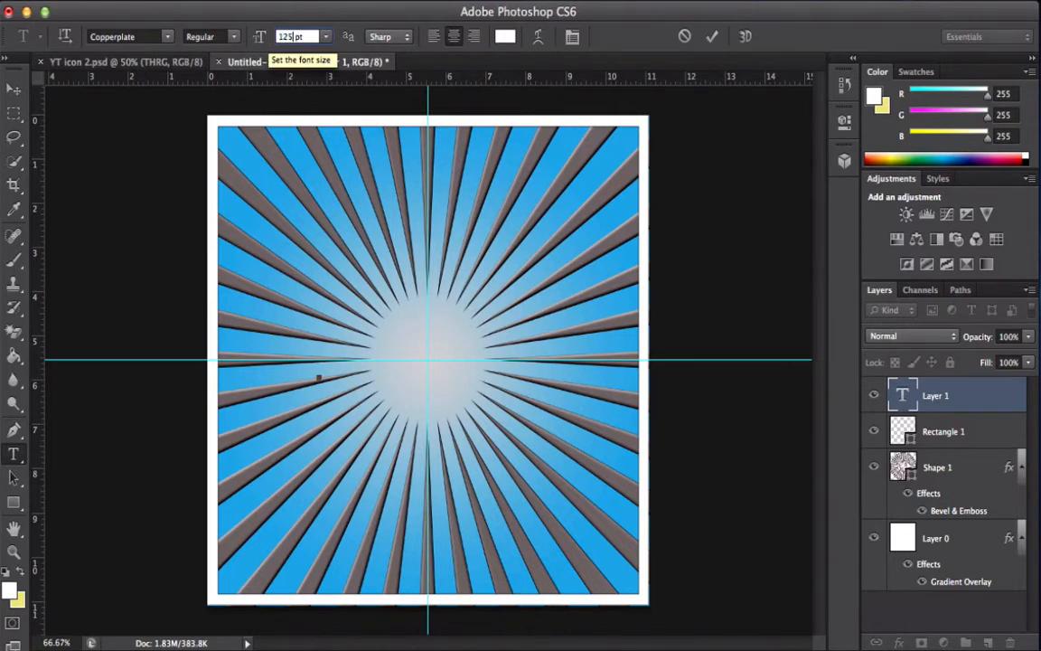
key("Return")
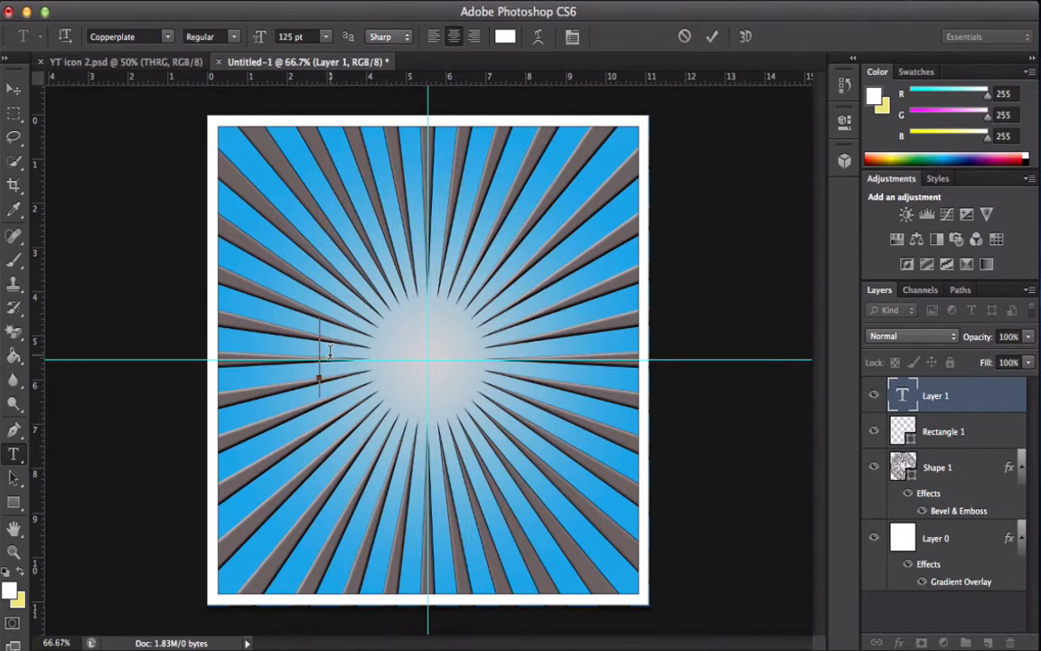
- Enter the text "This Is Mine" and move it to the center of the canvas, where the guides cross
type("This")
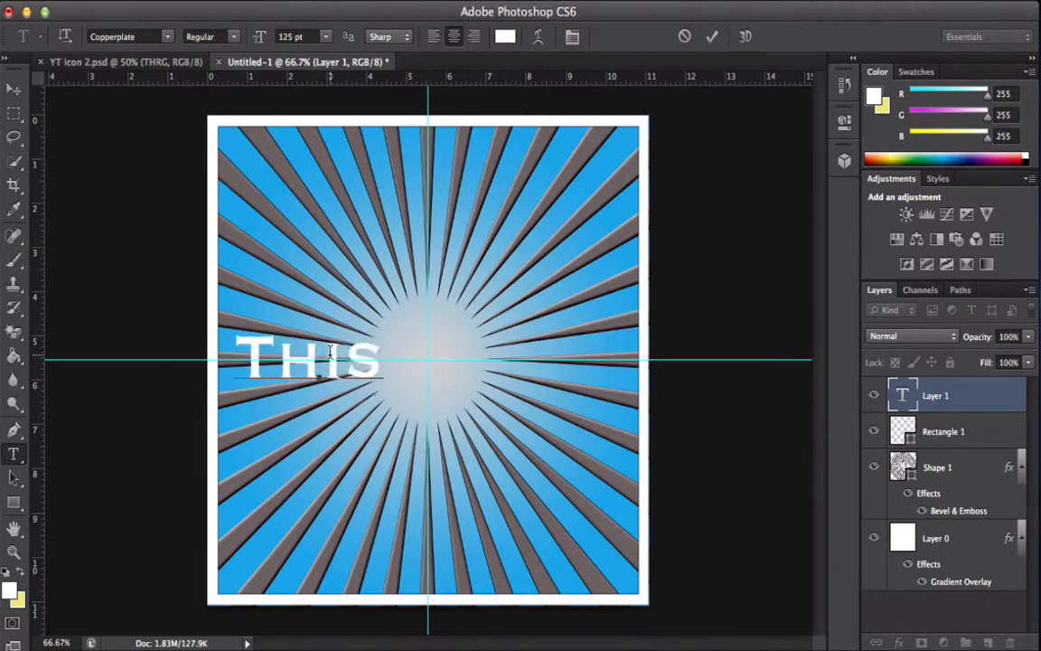
type(" Is ")
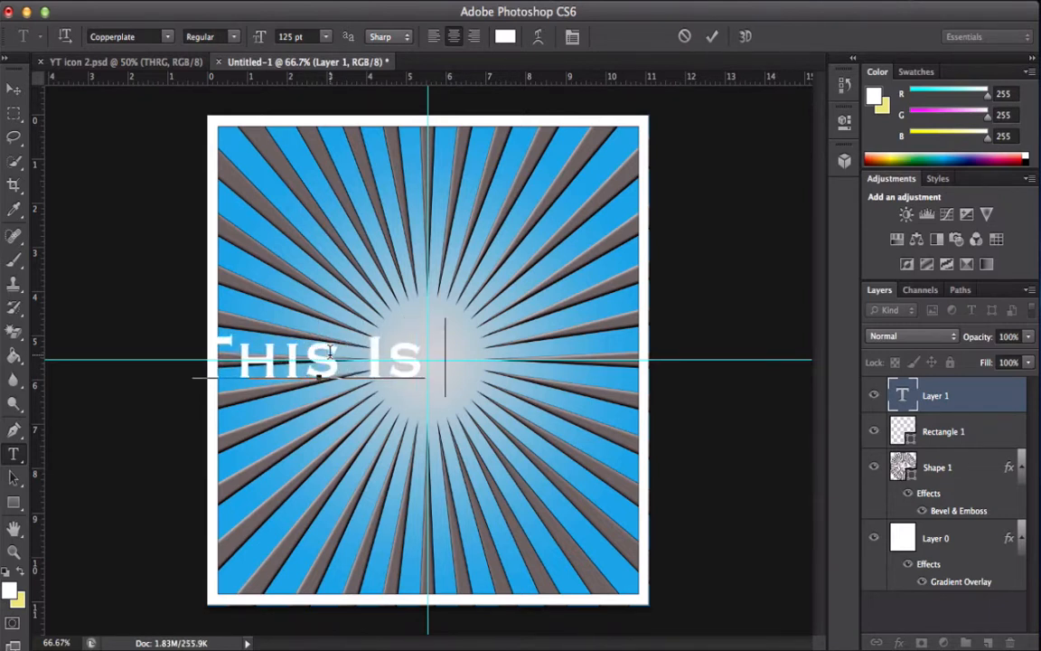
type("My")
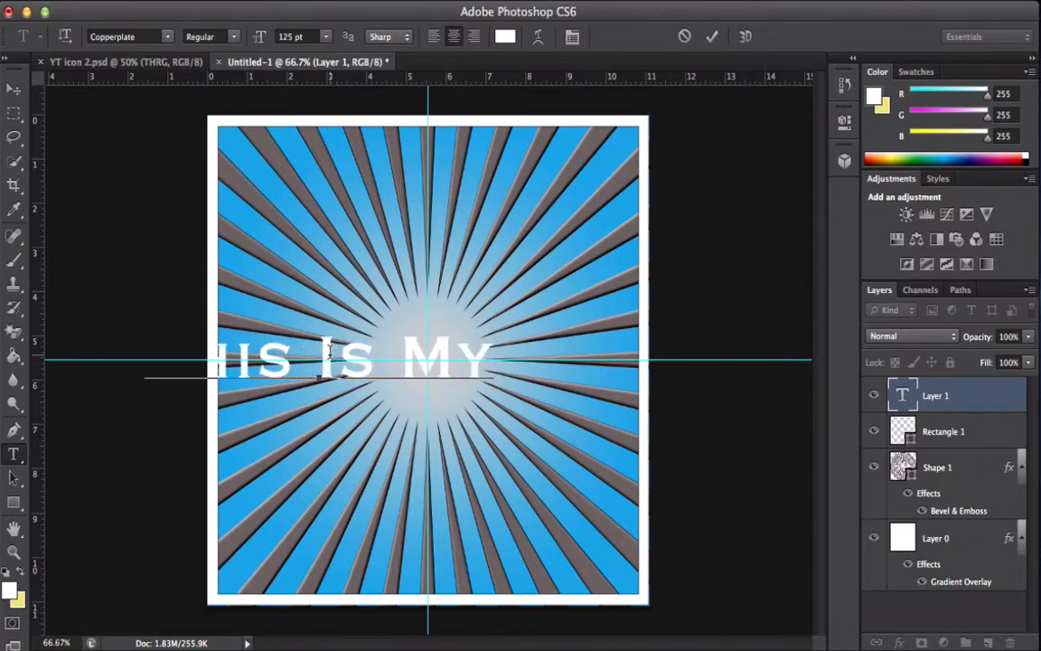
key("BackSpace")
type("ine")
left_click(14, 89)
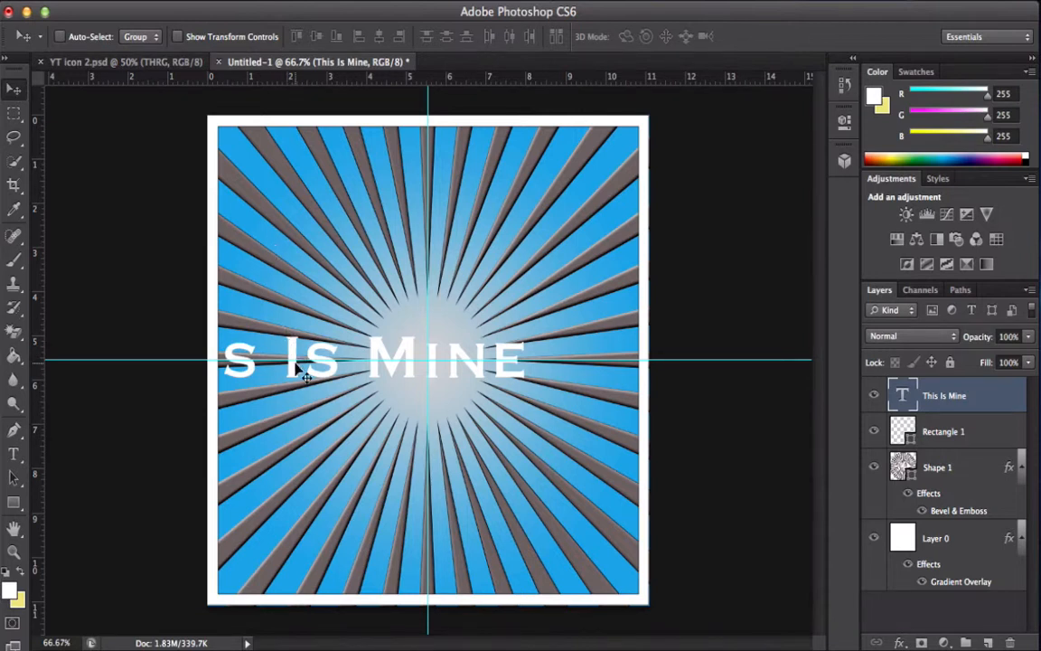
left_click_drag(300, 363, 404, 369)
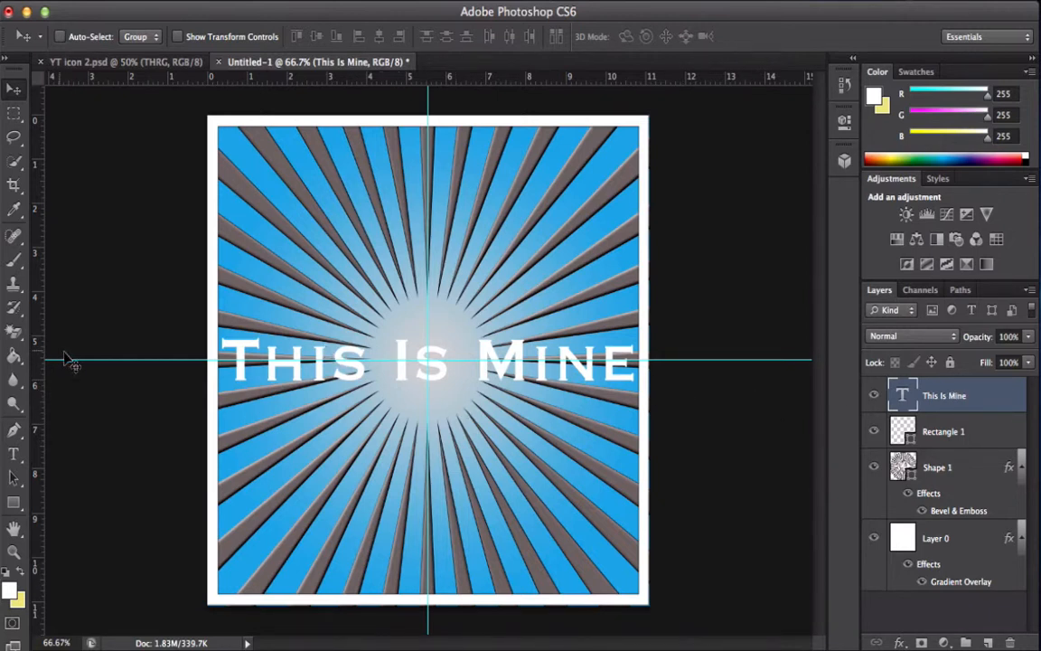
- Recolor the whole "This Is Mine" text black (000000)
left_click(16, 457)
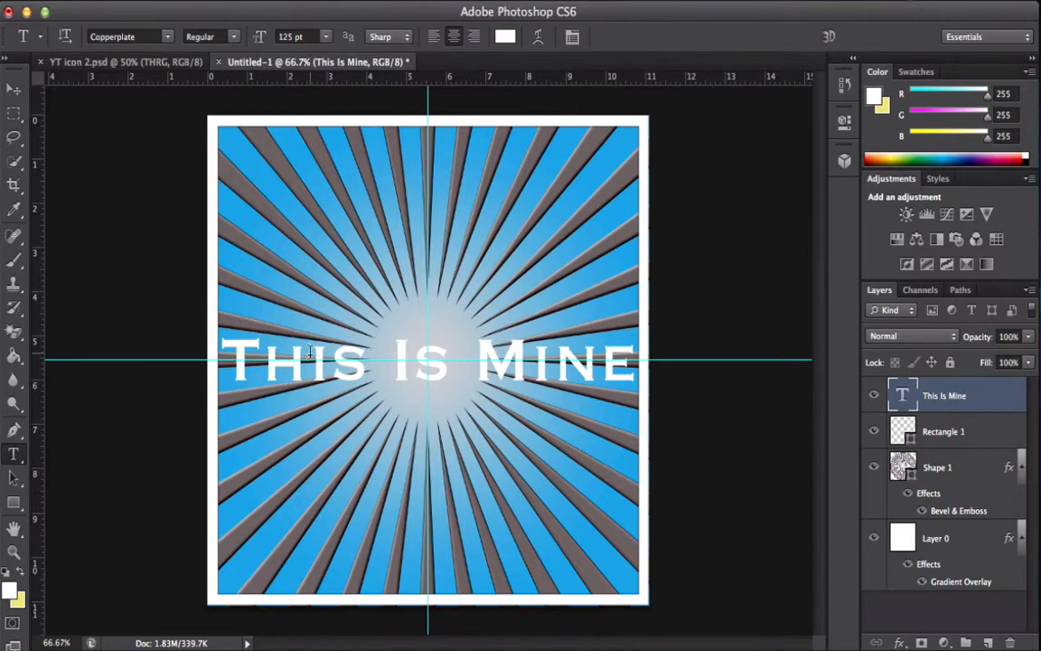
left_click(374, 362)
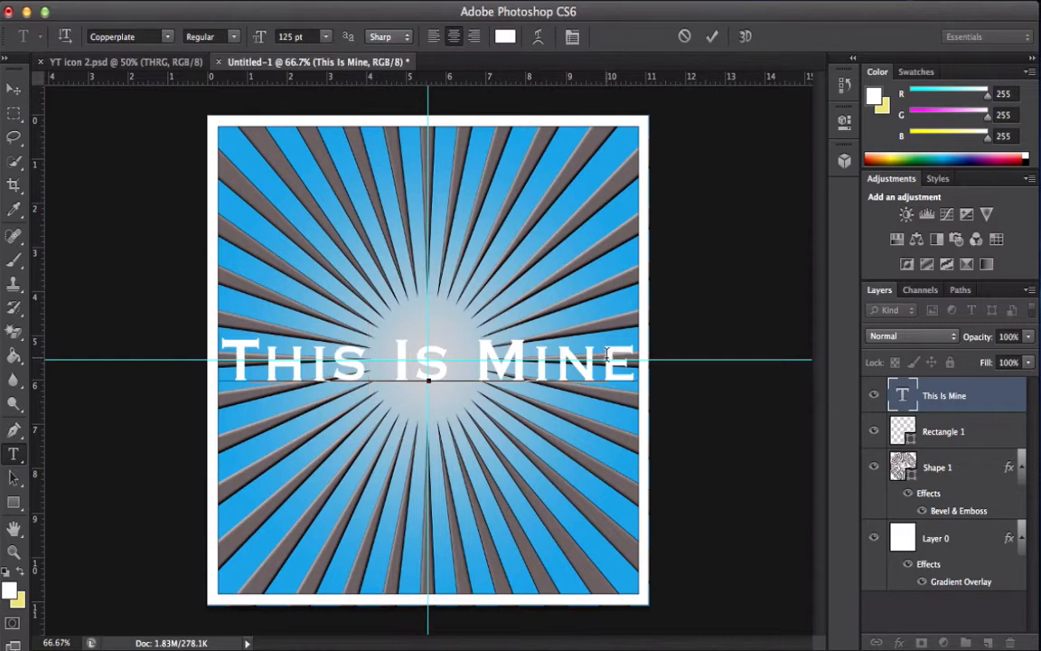
key("ctrl+a")
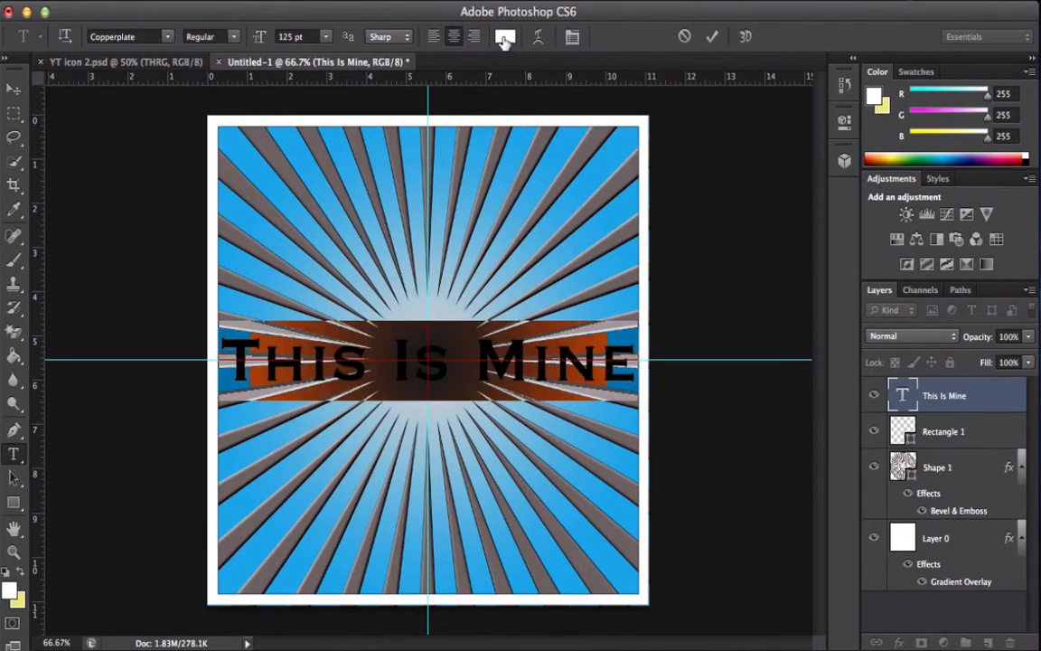
left_click(504, 36)
left_click(608, 463)
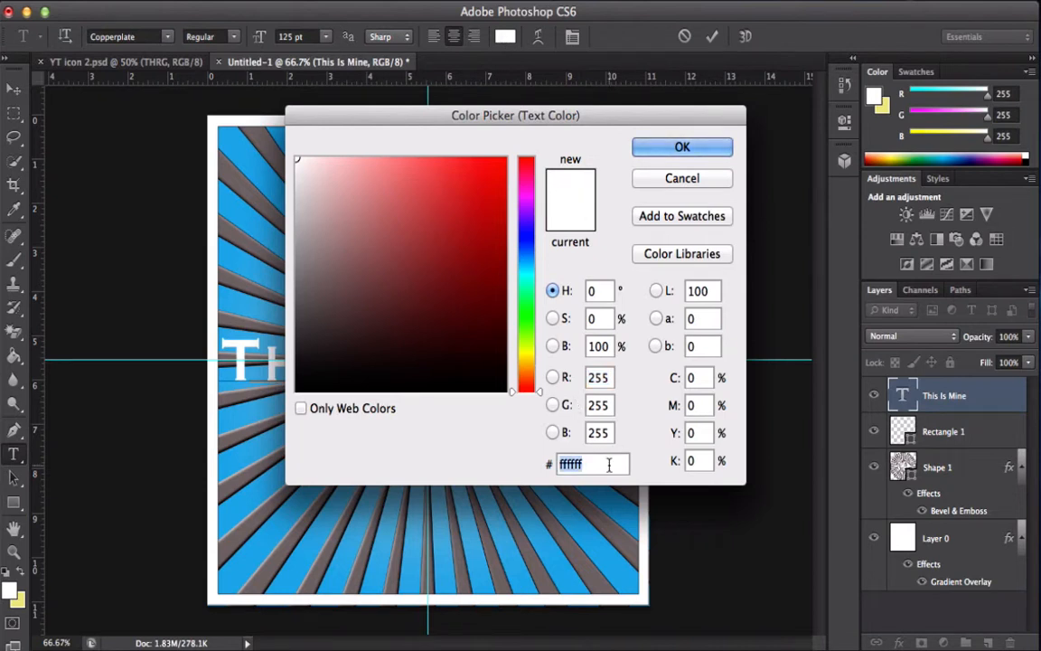
type("000000")
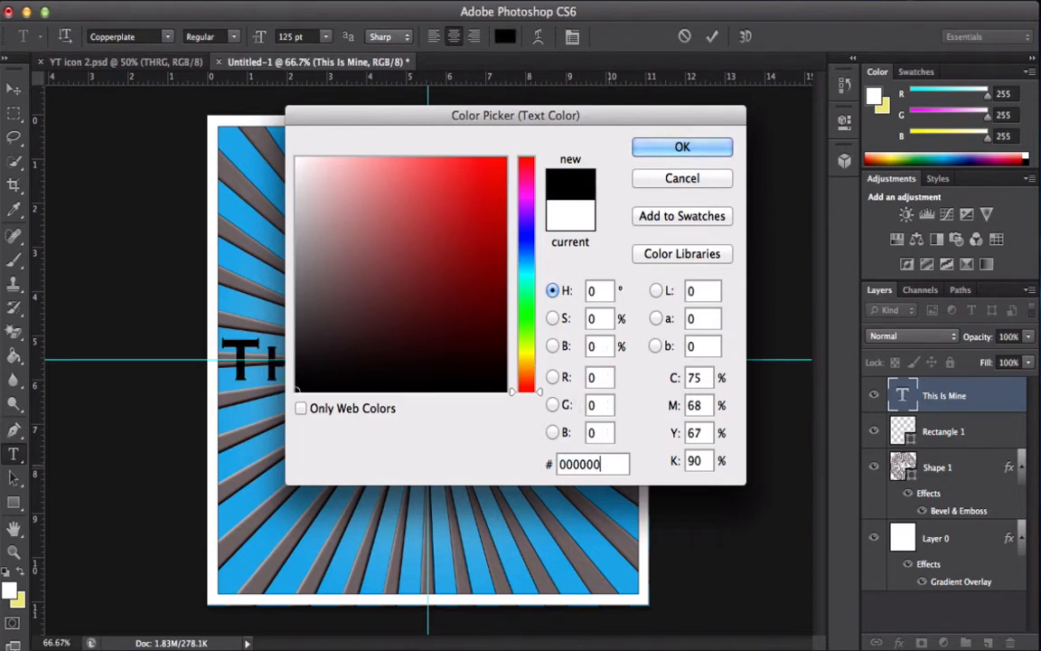
left_click(681, 146)
left_click(14, 88)
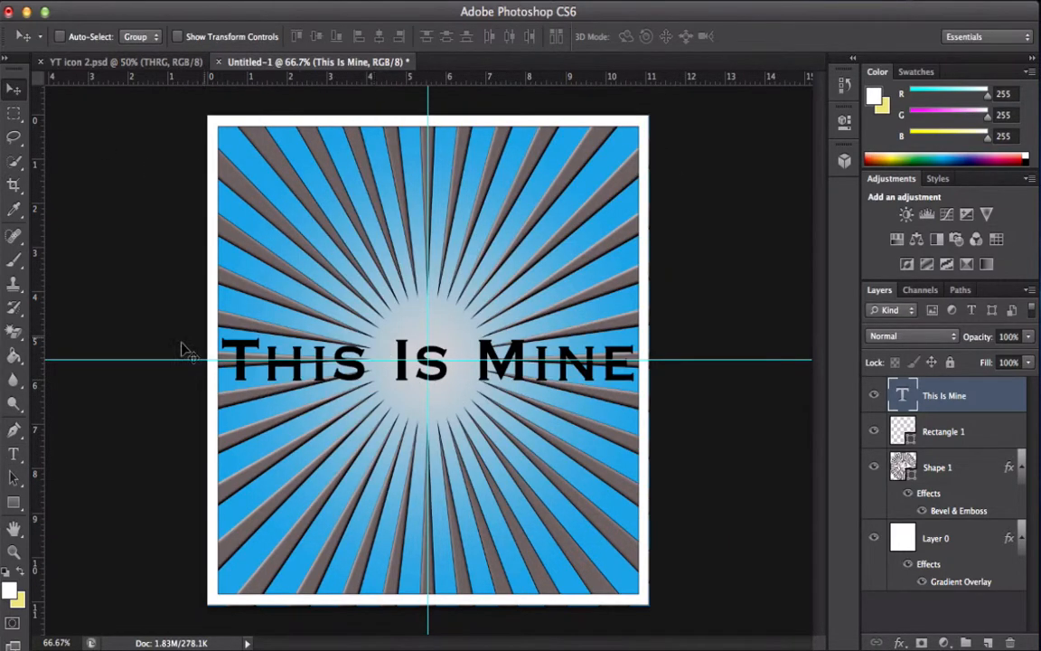
- Review the icon at smaller size and by hiding its text, border and rays, and compare the rays with and without Bevel & Emboss
key("super+minus")
key("super+minus")
key("super+minus")
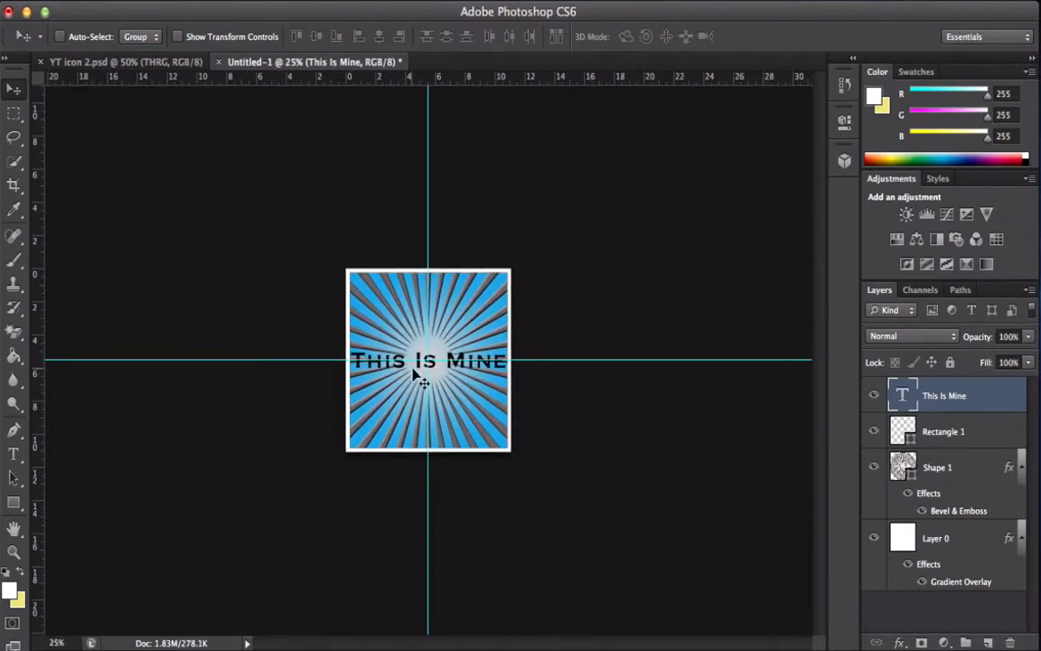
key("super+plus")
key("super+plus")
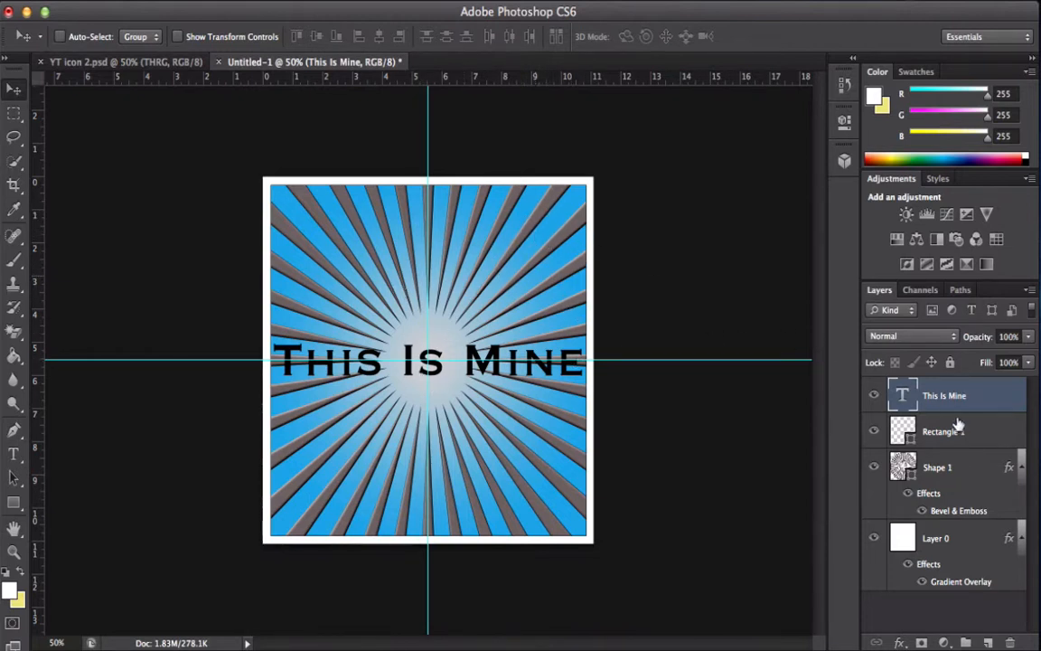
left_click(874, 402)
left_click(874, 432)
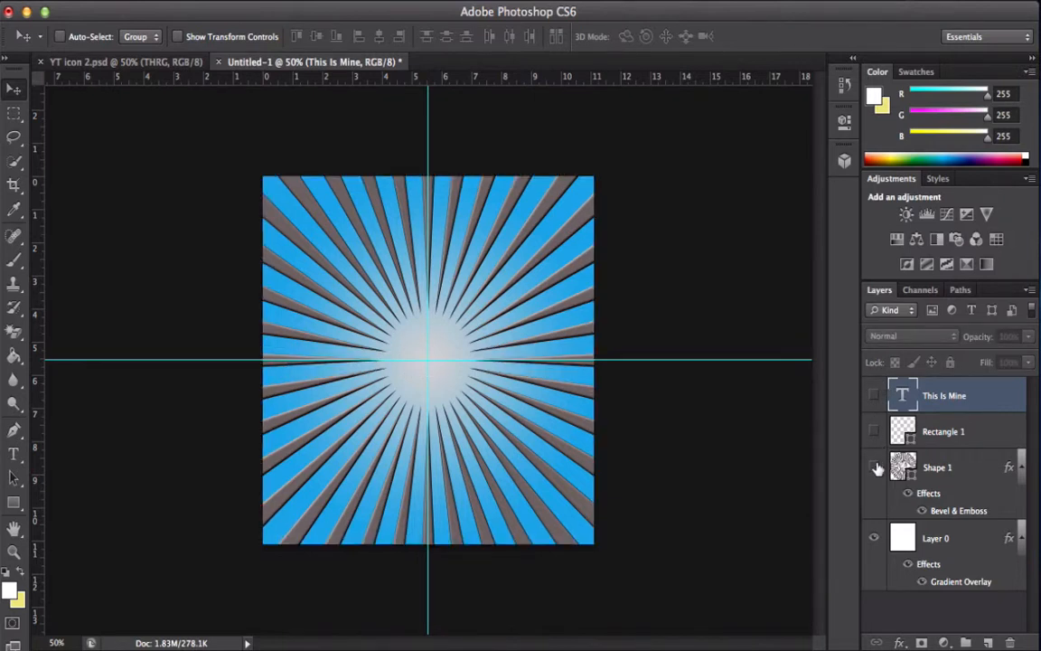
left_click(874, 467)
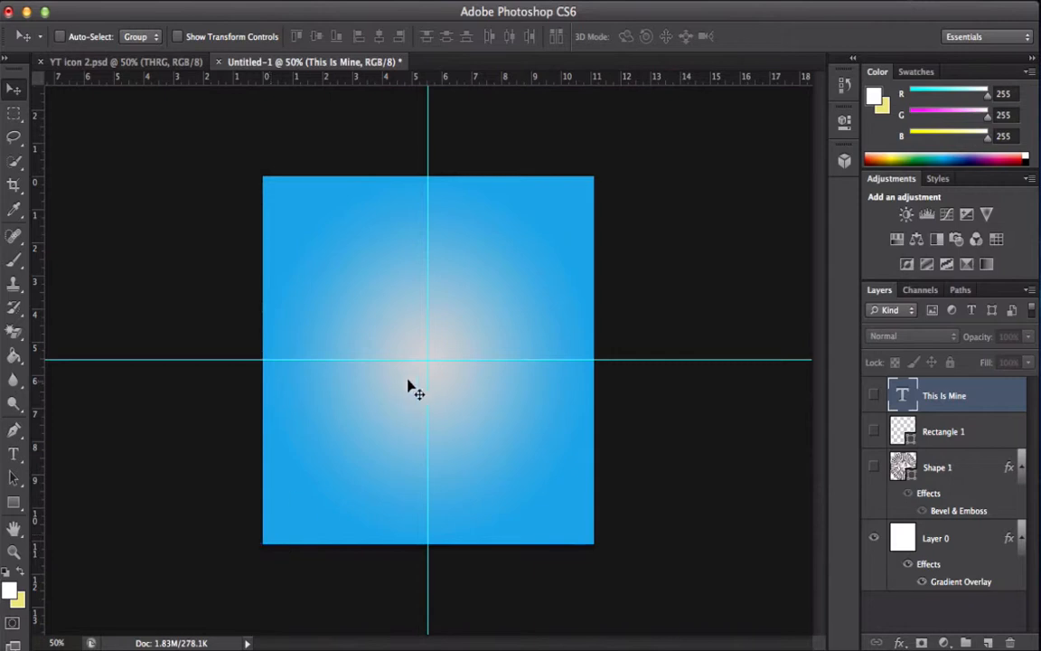
left_click(874, 468)
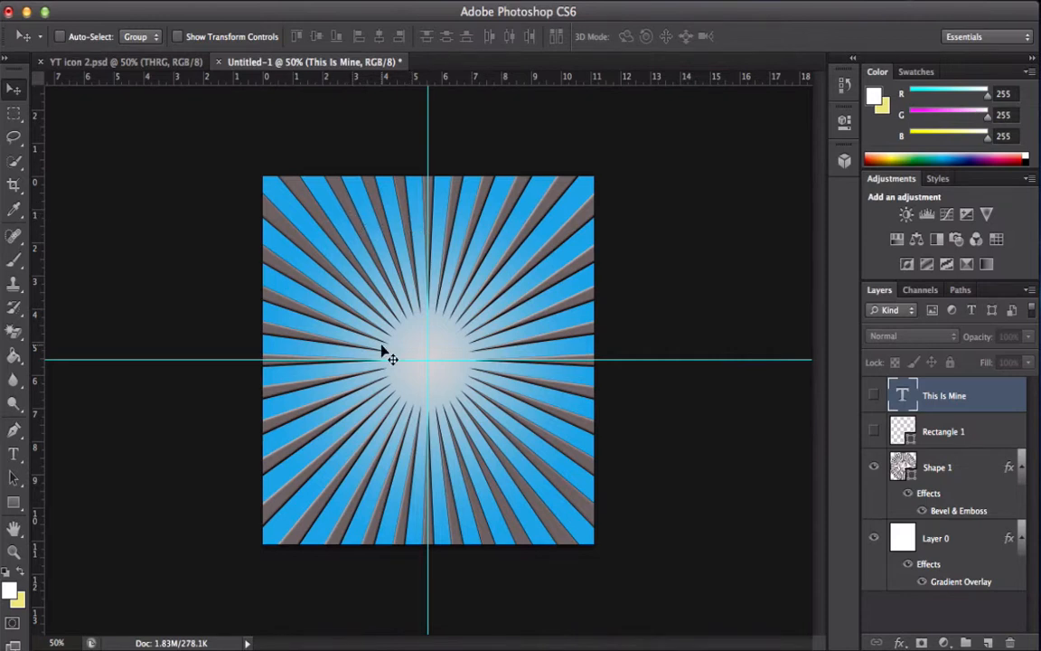
left_click(923, 512)
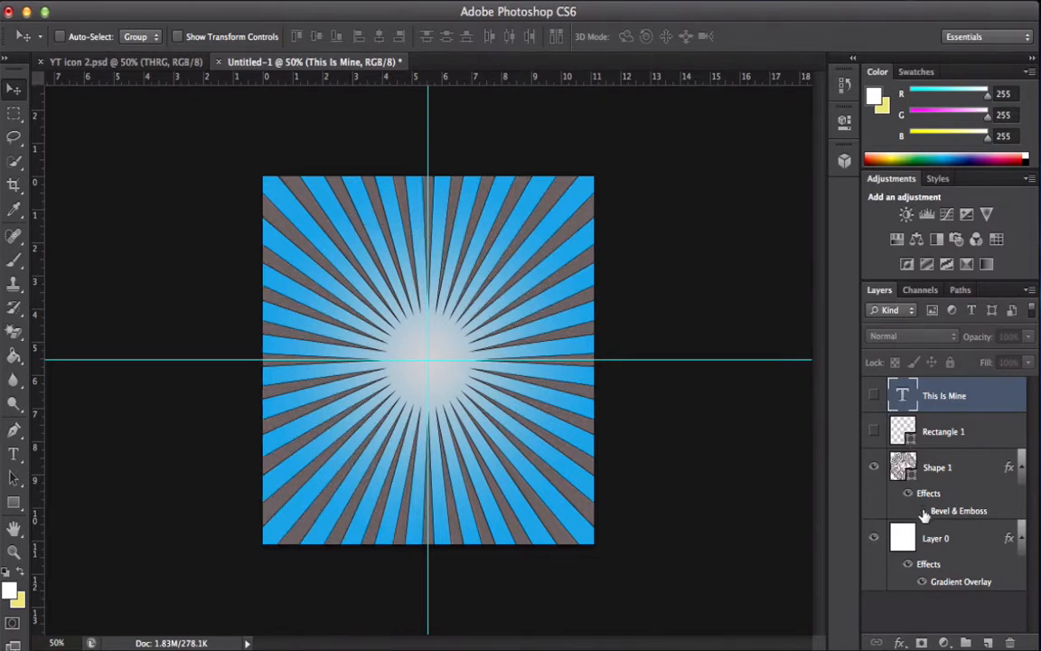
left_click(923, 511)
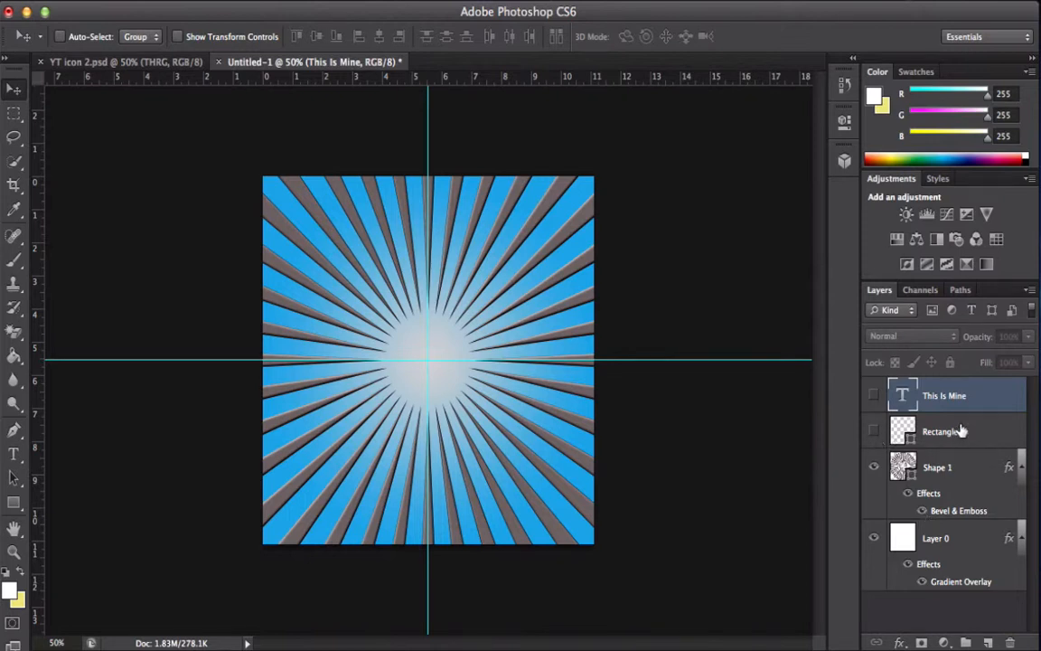
- Show the white border and "This Is Mine" layers again, checking how each one contributes to the icon
left_click(890, 432)
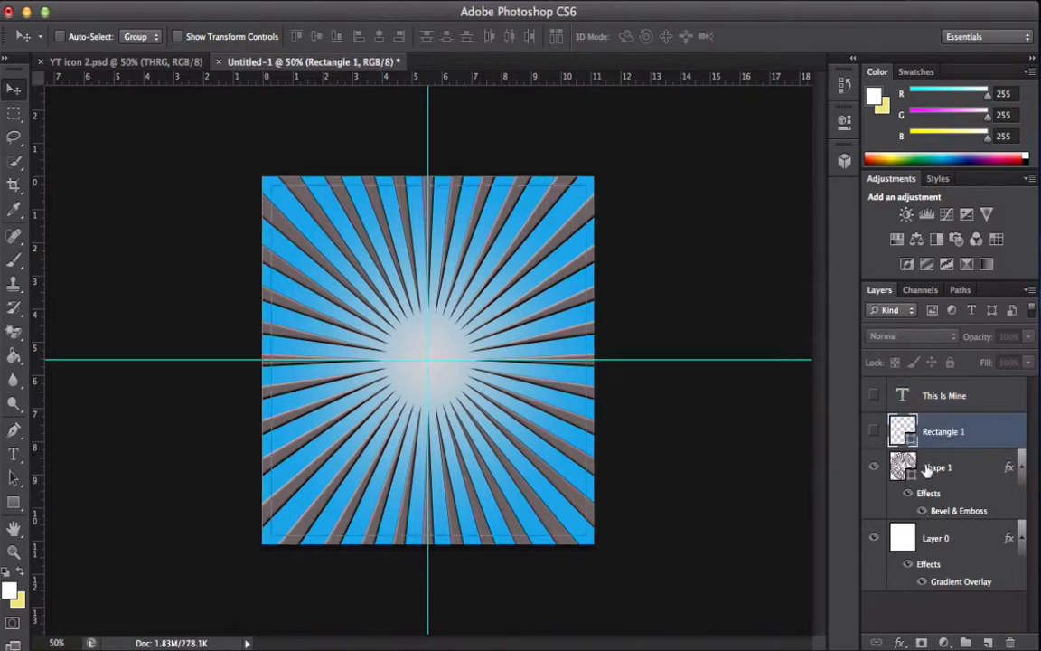
left_click(874, 433)
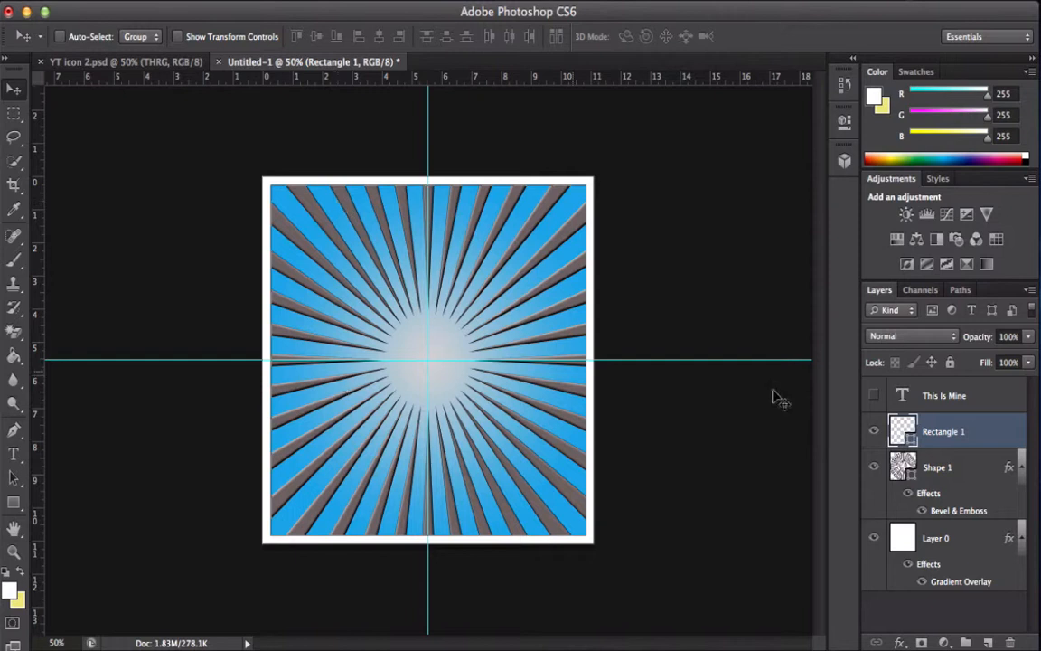
left_click(875, 434)
left_click(874, 434)
left_click(875, 398)
left_click(875, 398)
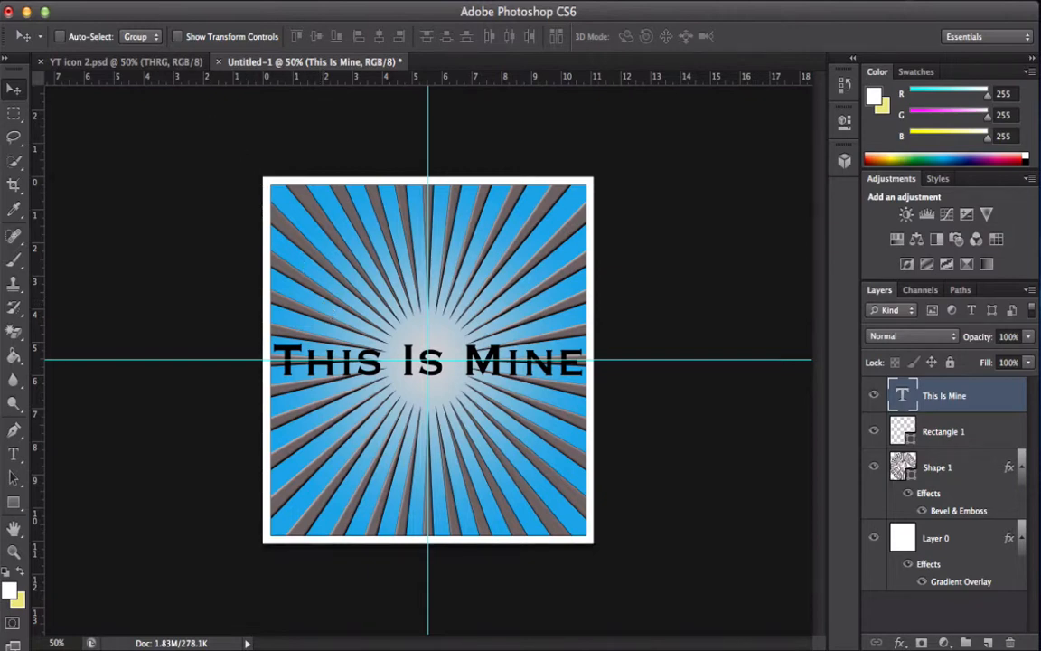
- Prepare the icon with Save for Web as an 800 x 800 px PNG-8 image and proceed to saving the file
left_click(121, 2)
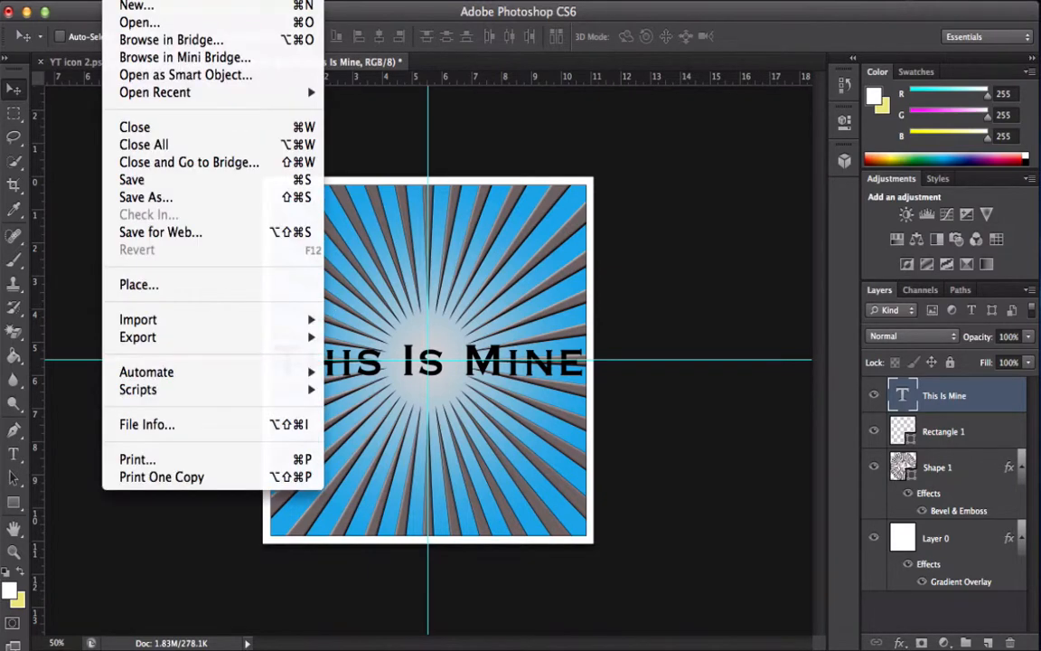
left_click(147, 234)
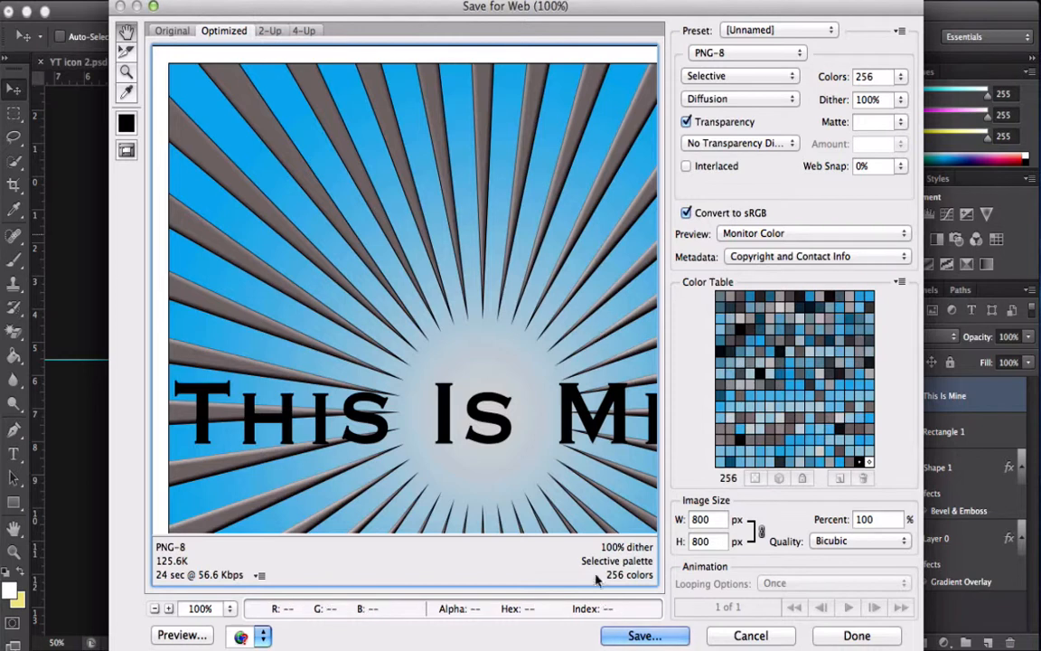
left_click(634, 634)
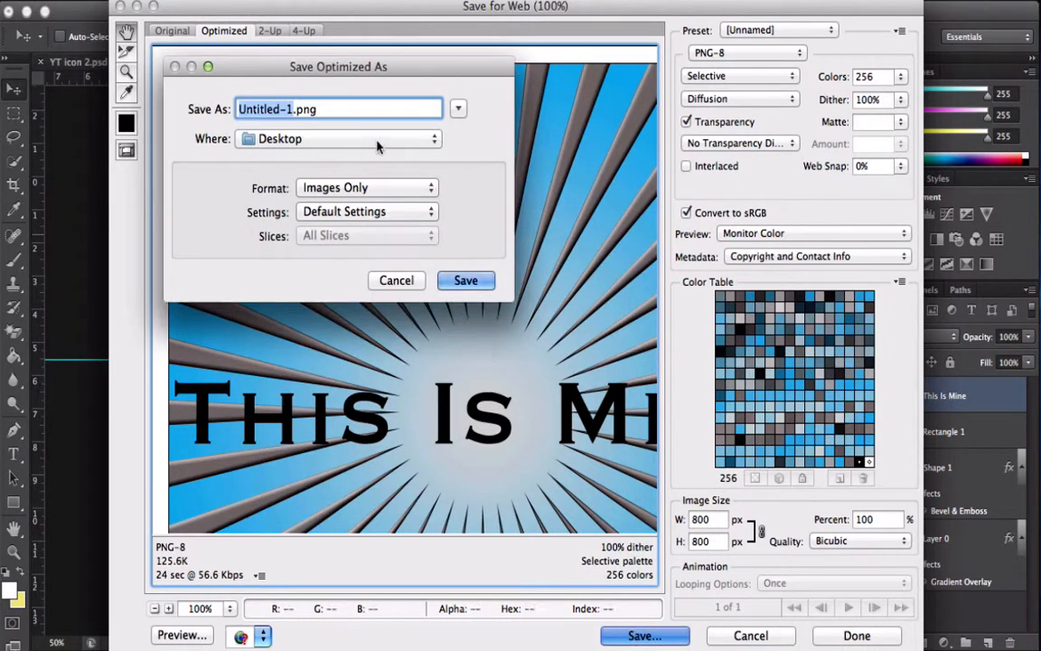